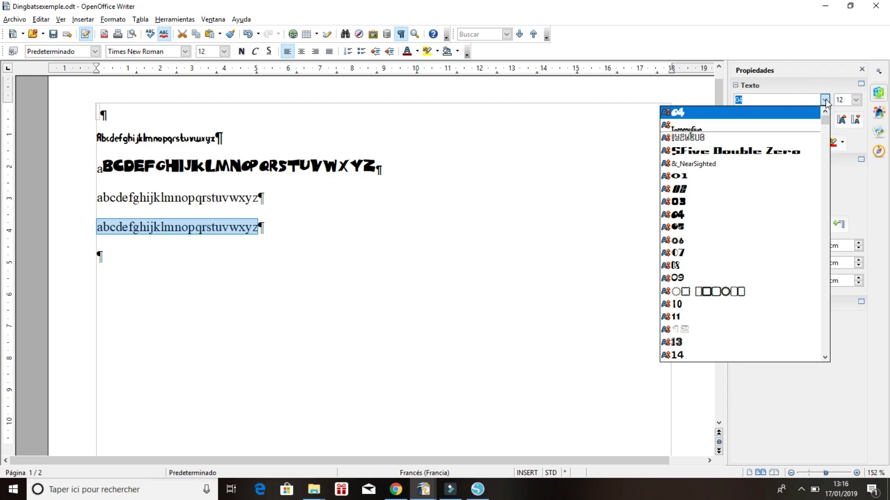
Apply the Bergamot Ornaments font to the selected last alphabet line
drag(826, 120, 826, 153)
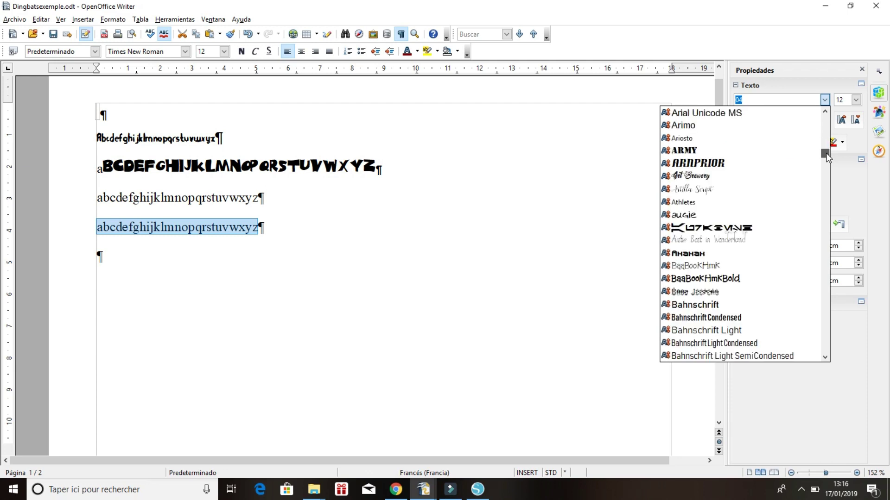
drag(826, 153, 826, 159)
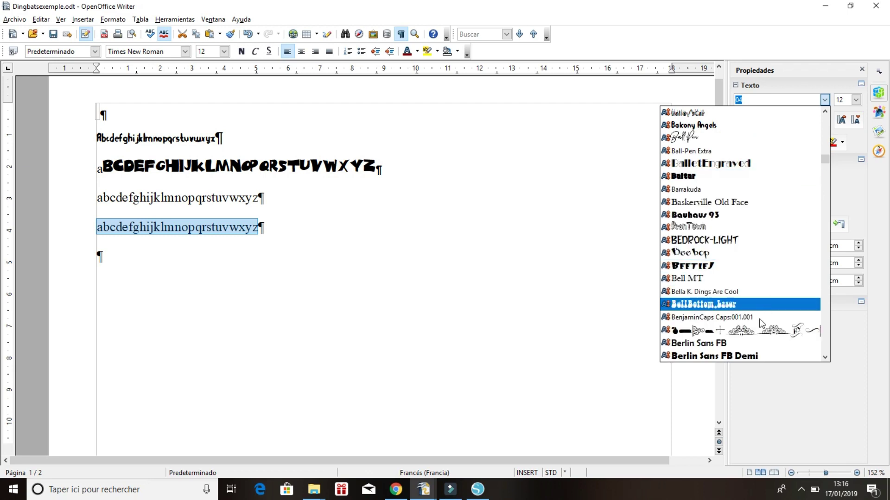
scroll(754, 324, down, 6)
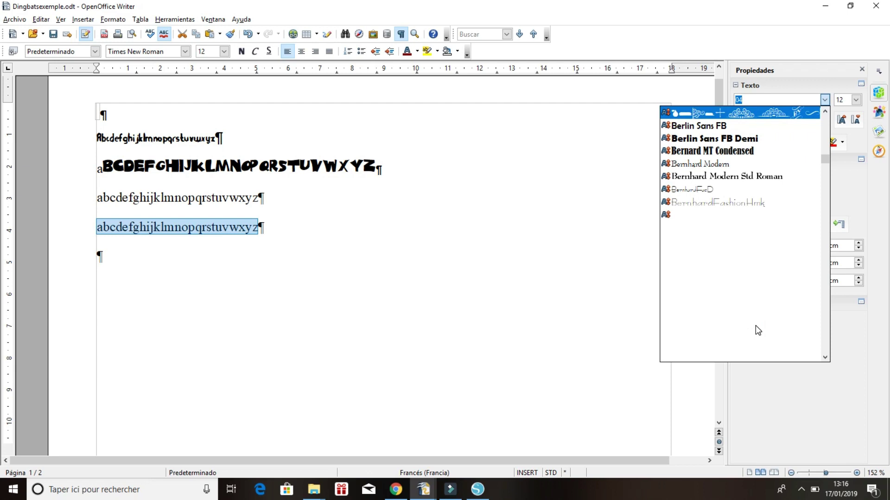
key(Return)
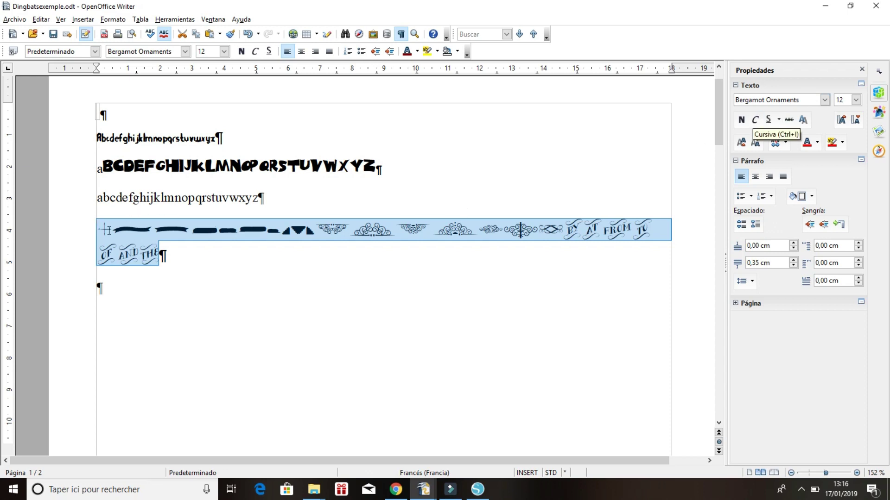
Delete the first glyph of the Bergamot Ornaments line and undo that deletion
click(107, 231)
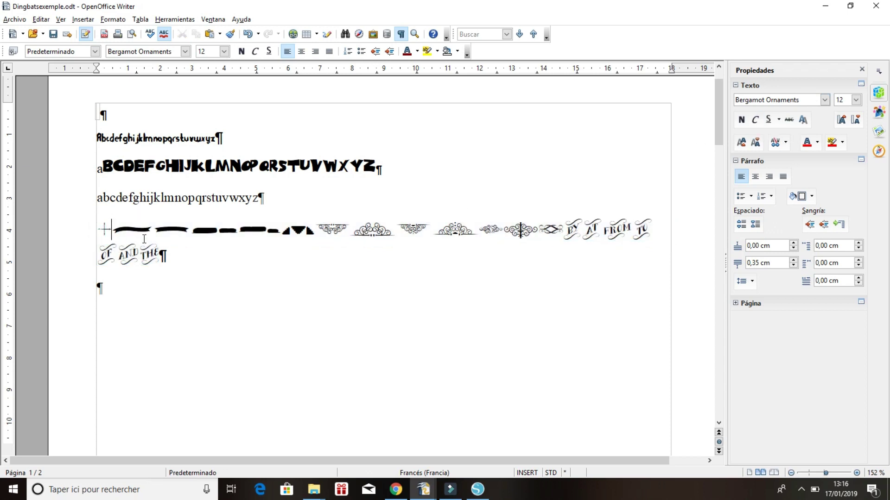
key(BackSpace)
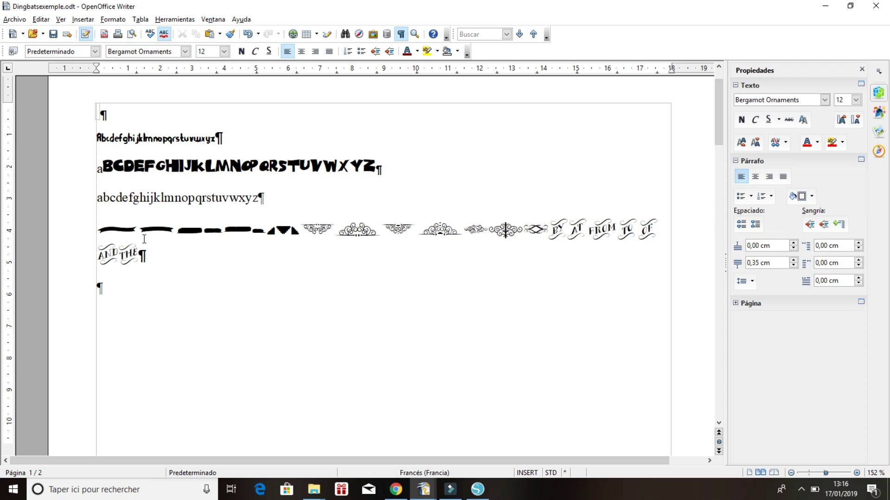
key(ctrl+z)
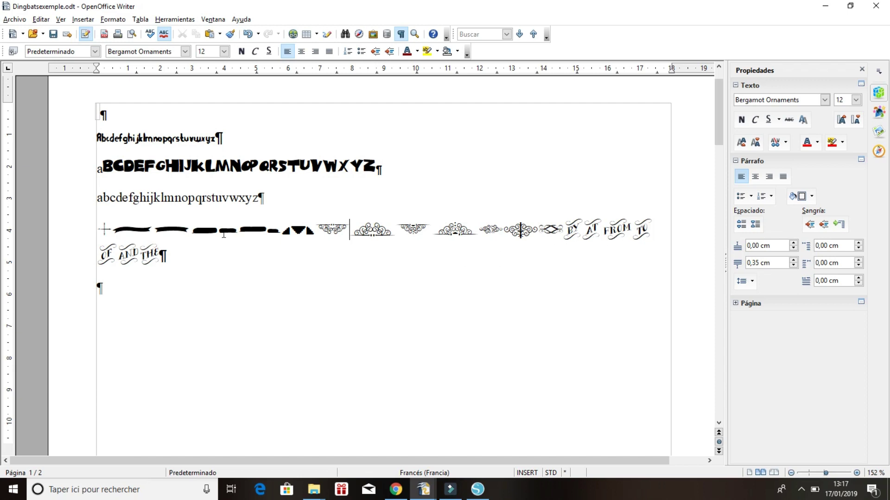
Replace all the alphabet sample lines with the copied dingbat examples and complete the first heading as "Peoni Patterns"
drag(173, 256, 93, 122)
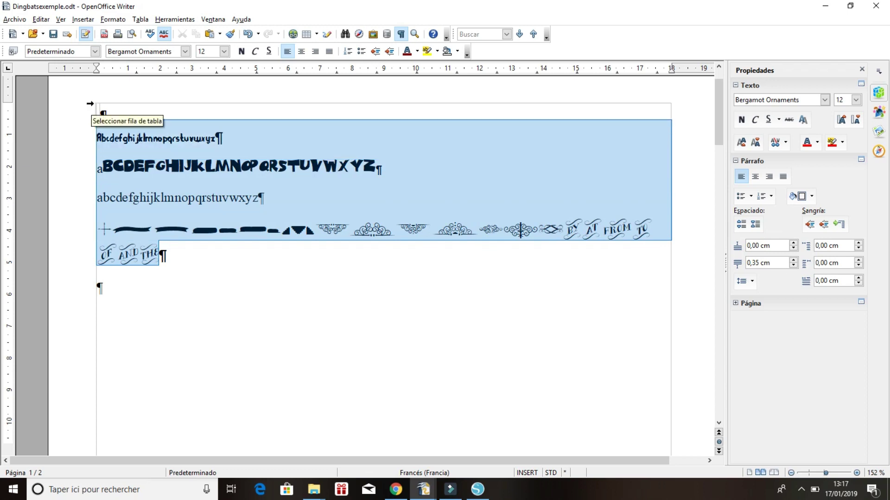
key(Delete)
key(Delete)
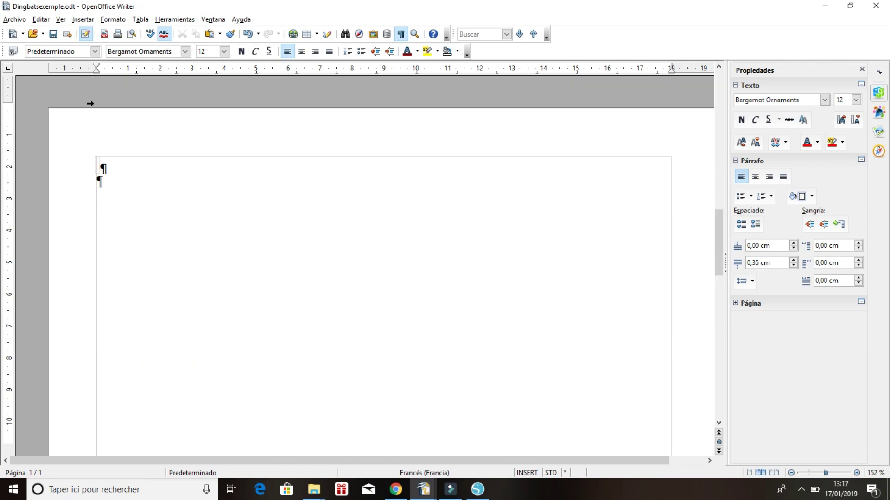
key(ctrl+v)
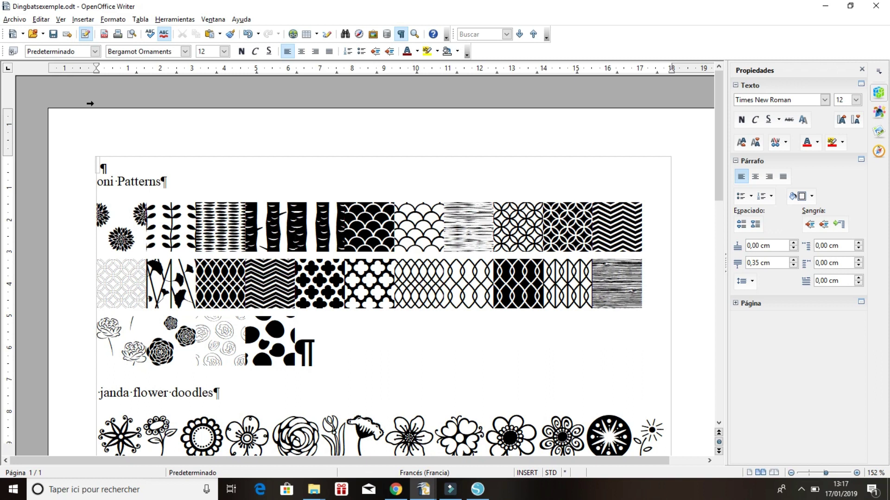
text(Pe)
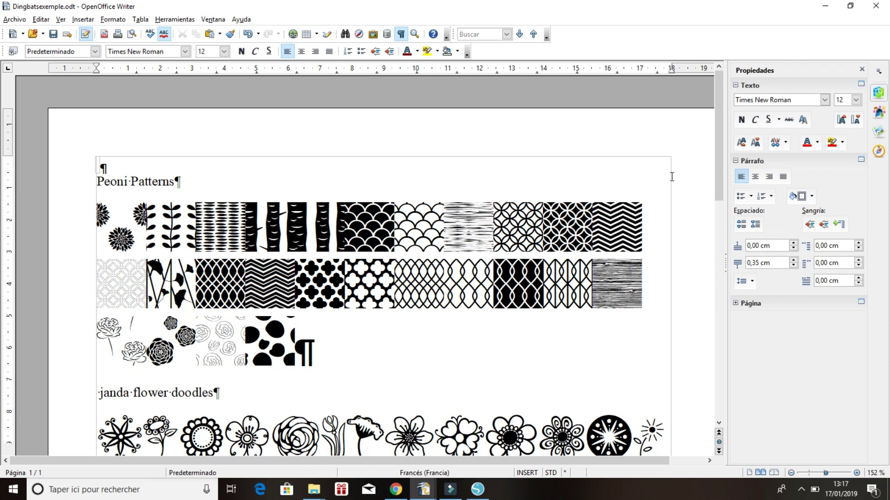
Highlight the Peoni Patterns heading, and delete the first pattern glyph beneath it and undo that deletion
click(717, 137)
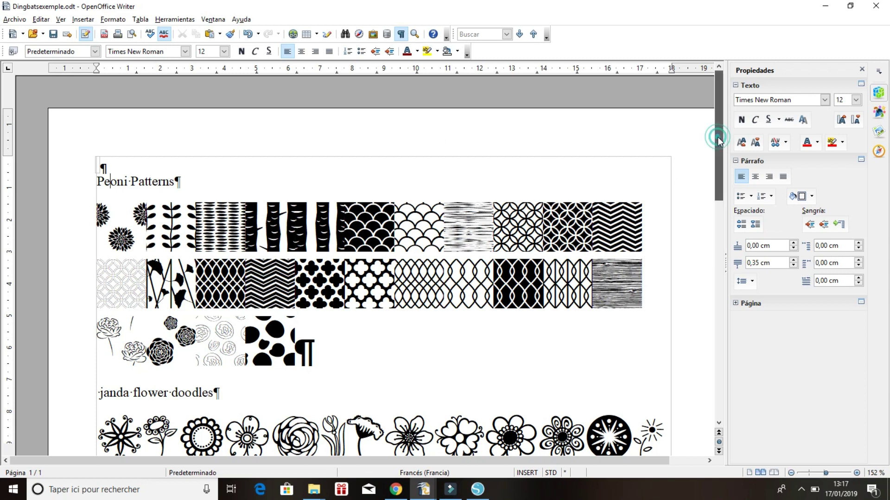
drag(717, 137, 716, 149)
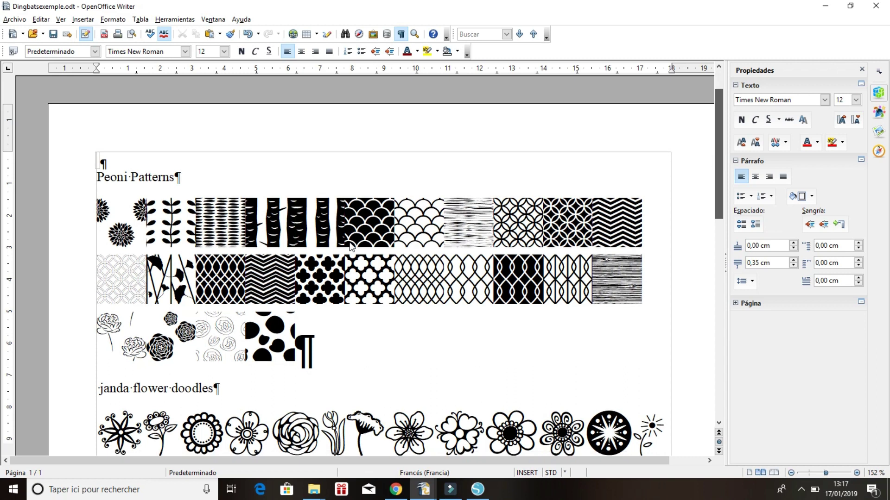
scroll(176, 175, down, 1)
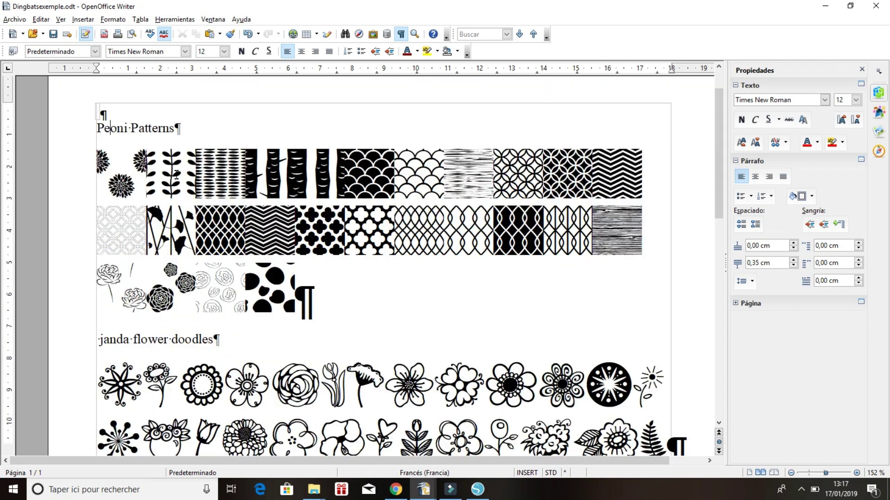
drag(177, 128, 94, 128)
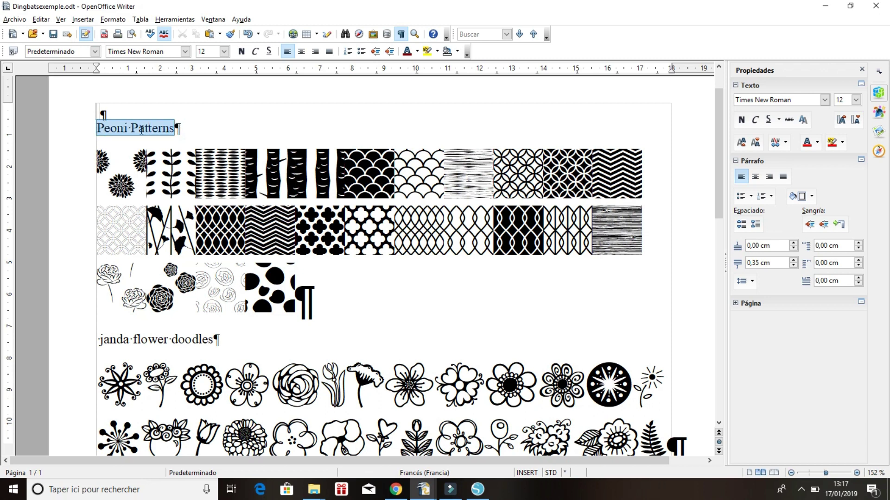
click(141, 176)
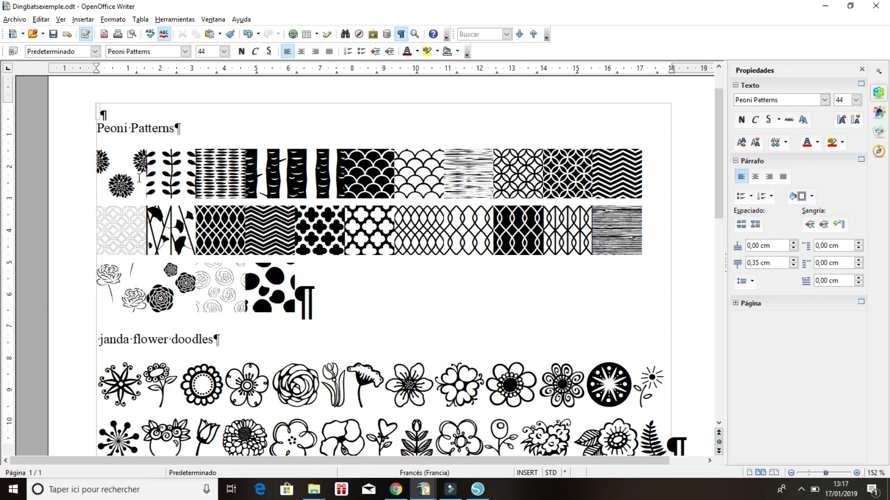
key(BackSpace)
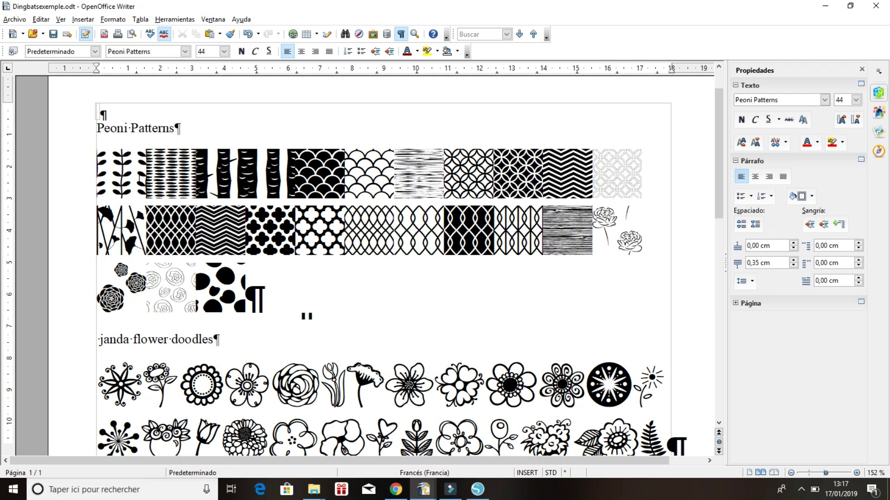
key(ctrl+z)
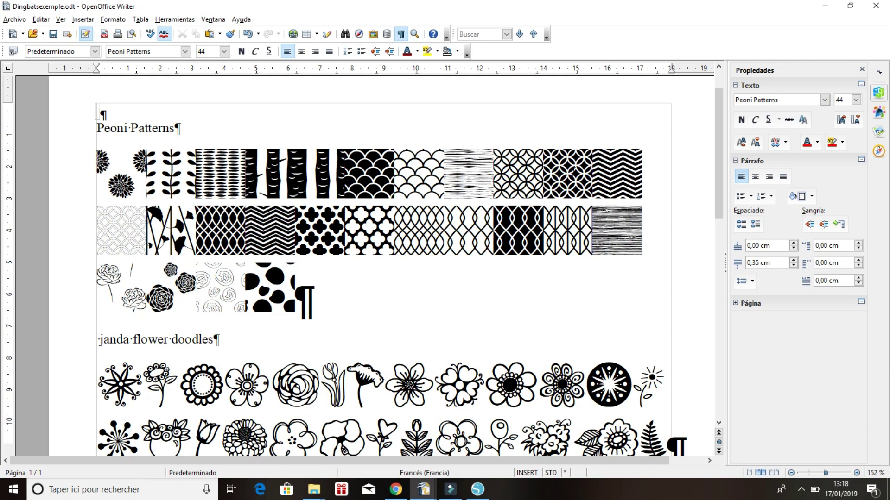
Highlight neighbouring pattern glyphs in the first Peoni Patterns row to see how they sit side by side
drag(543, 173, 445, 172)
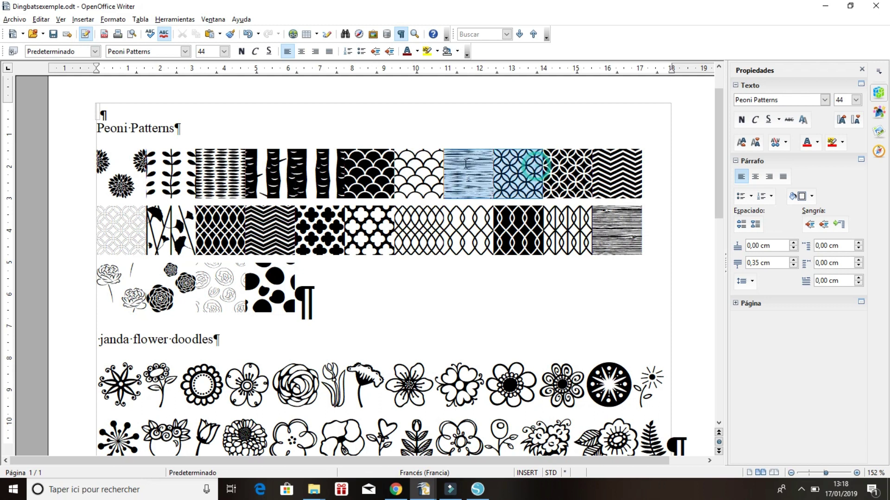
click(531, 142)
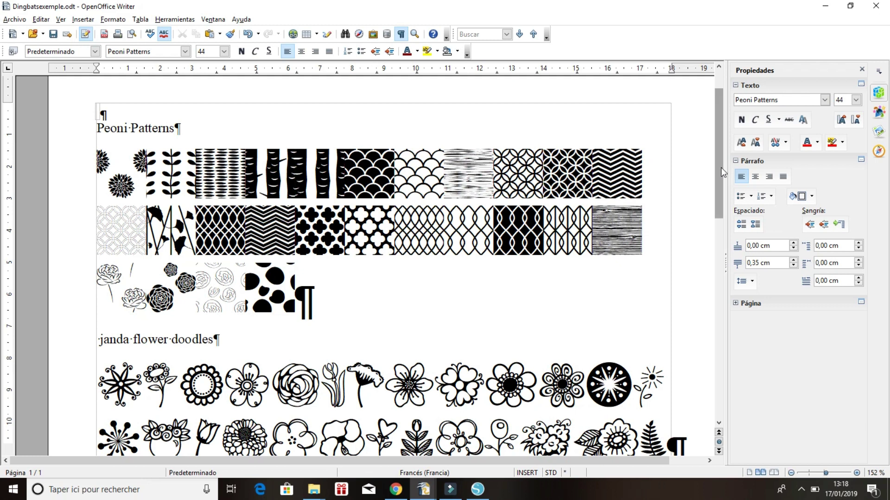
click(576, 159)
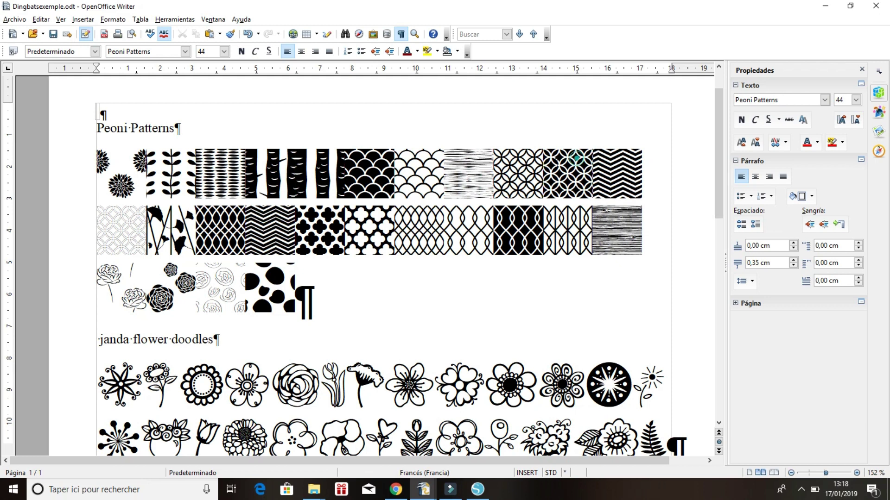
drag(576, 158, 485, 169)
click(559, 169)
Examine the dingbat samples from janda flower doodles and chalisto extras down to the Deers heading
click(718, 148)
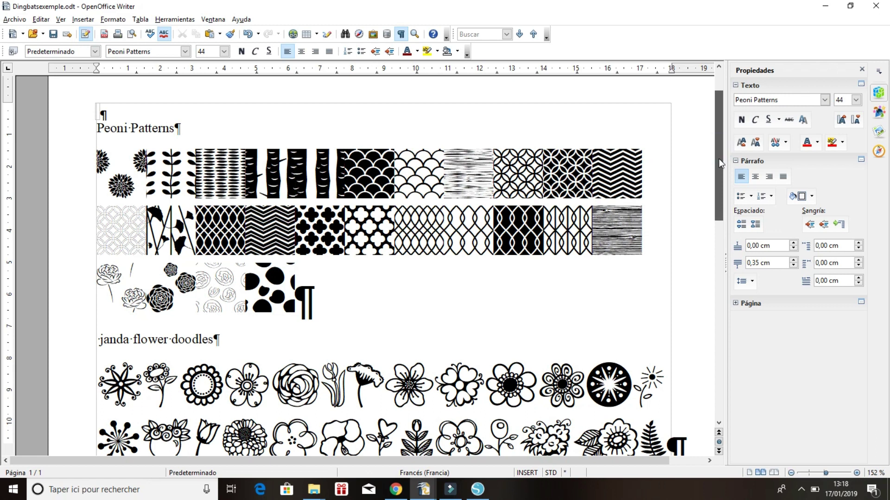
scroll(719, 169, down, 1)
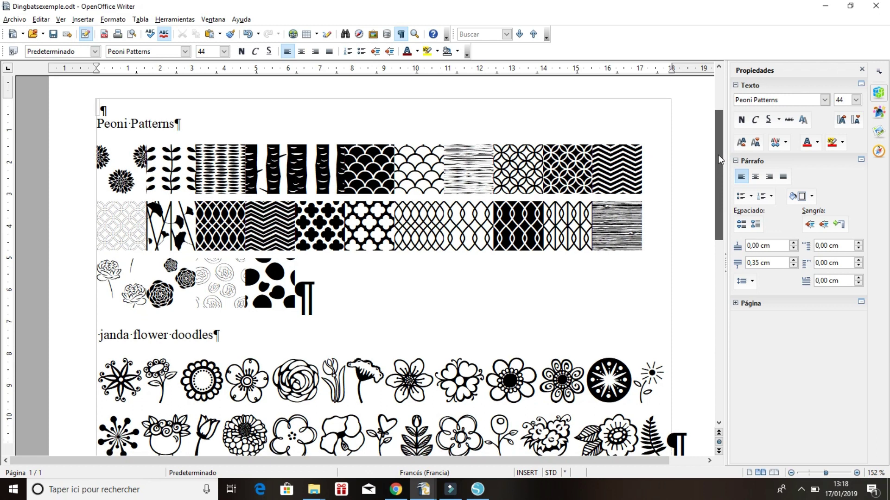
drag(720, 158, 718, 184)
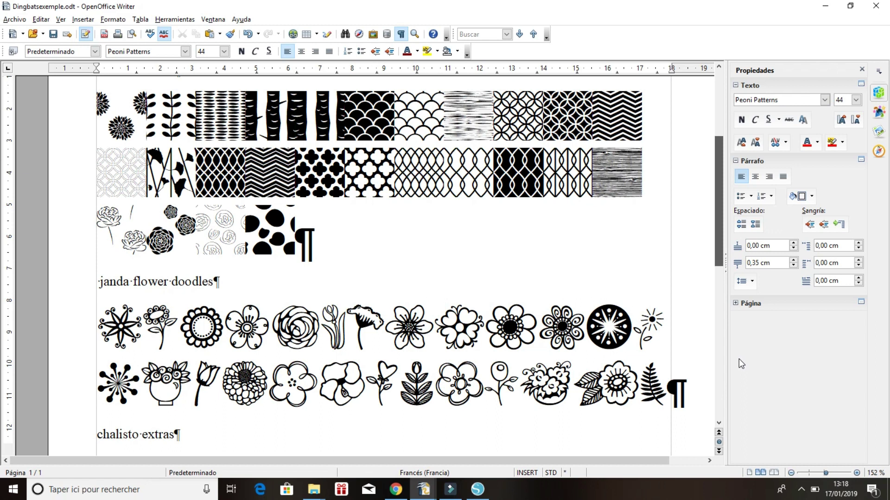
click(719, 424)
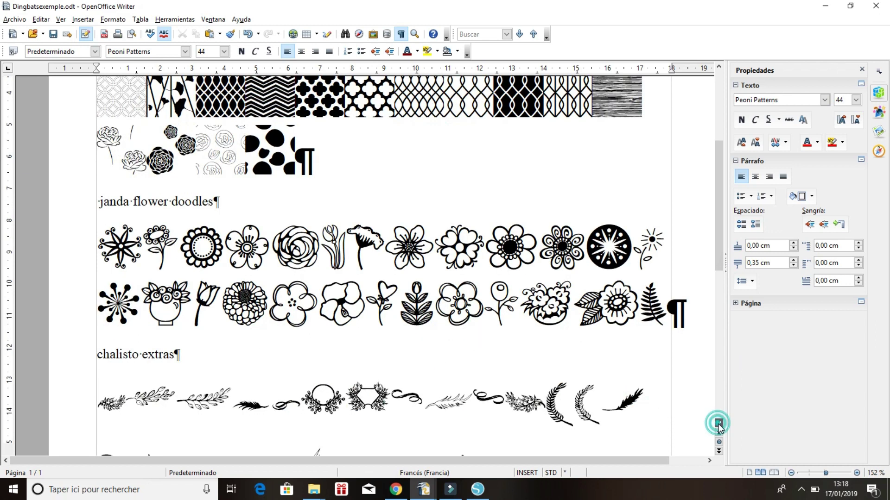
click(719, 424)
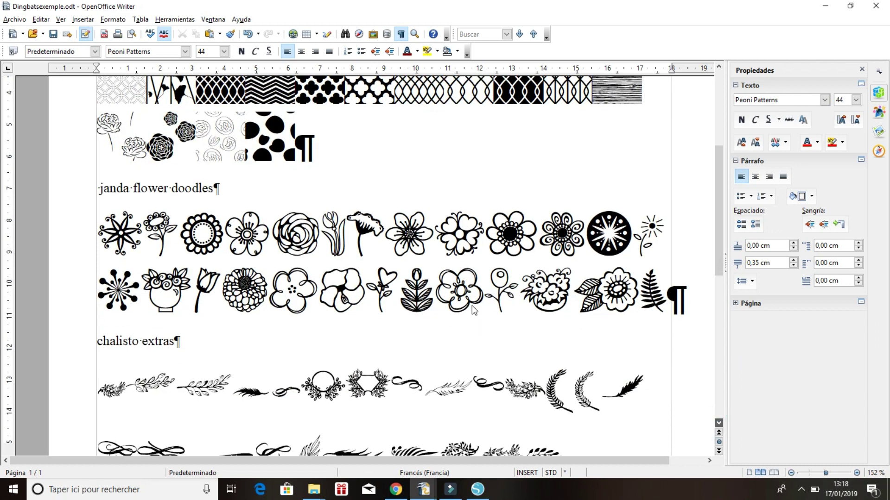
scroll(201, 201, down, 1)
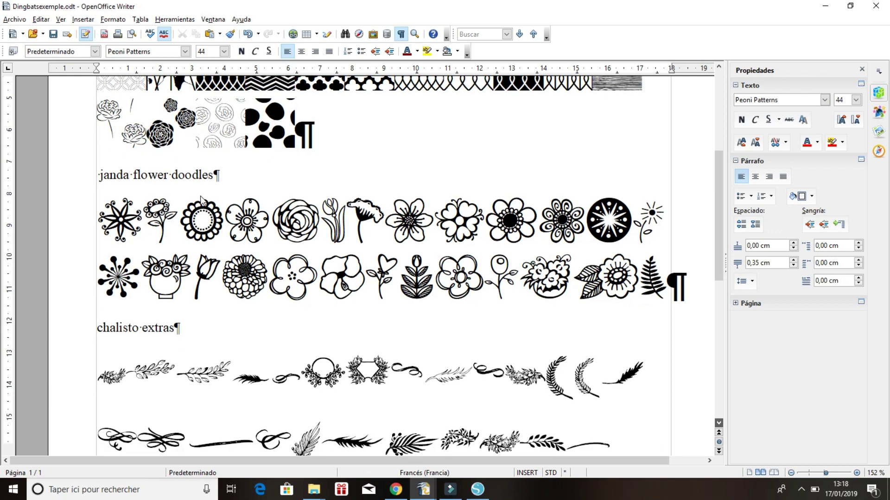
scroll(556, 229, down, 1)
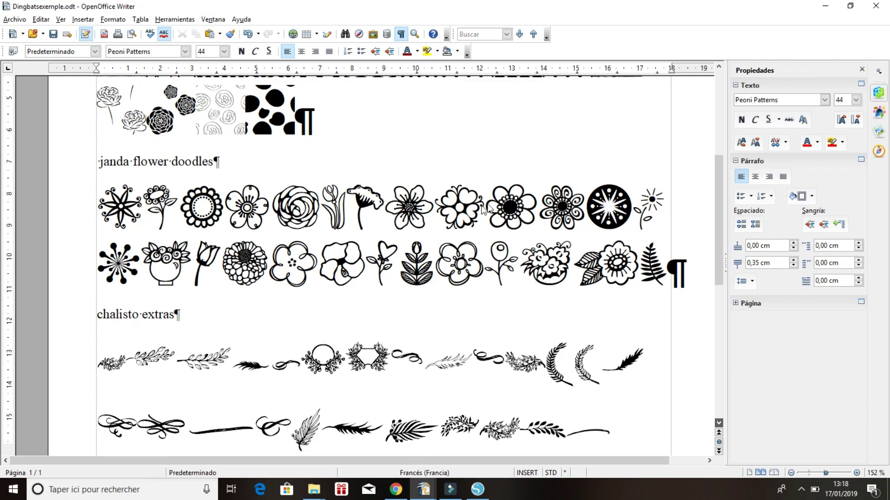
scroll(486, 230, down, 1)
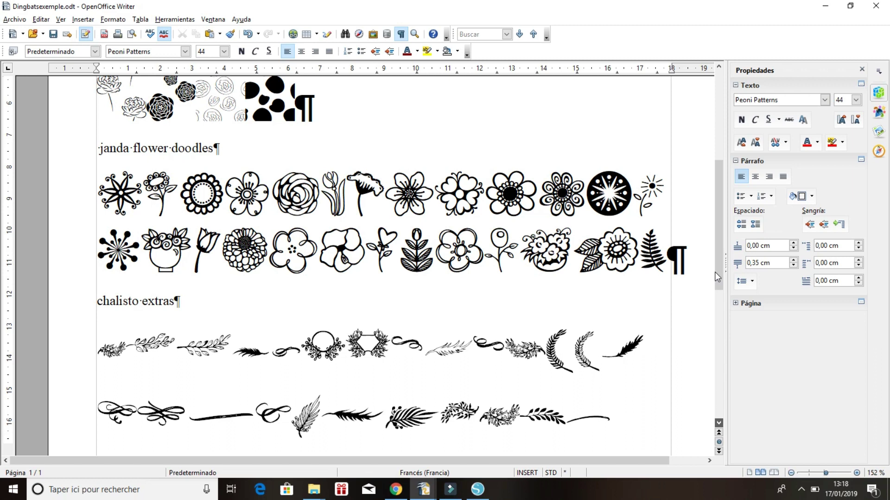
scroll(717, 245, down, 1)
scroll(717, 245, down, 1)
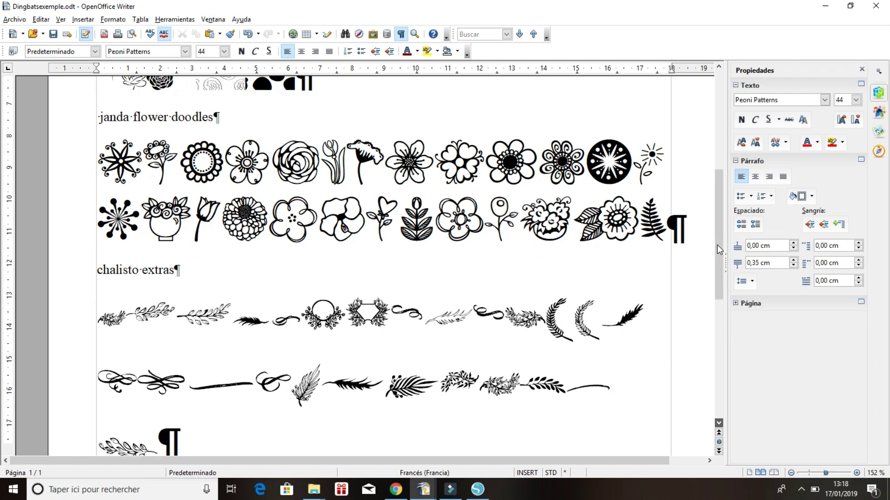
scroll(719, 259, down, 2)
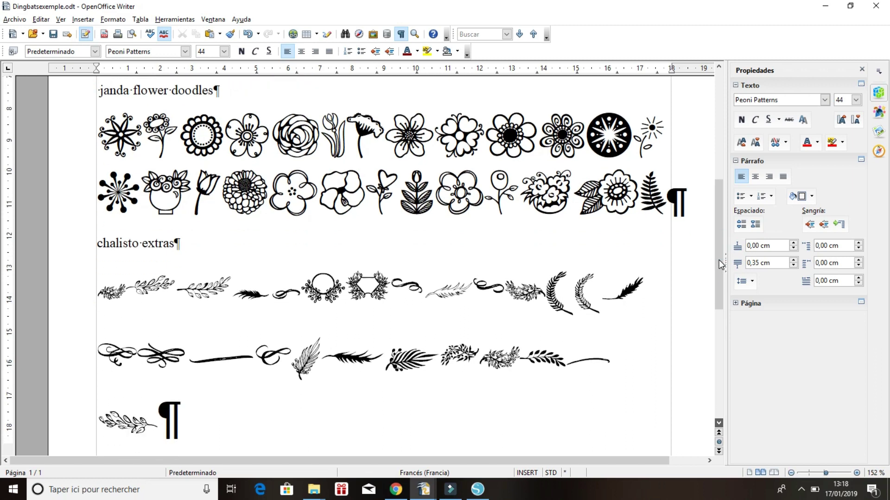
scroll(719, 260, down, 2)
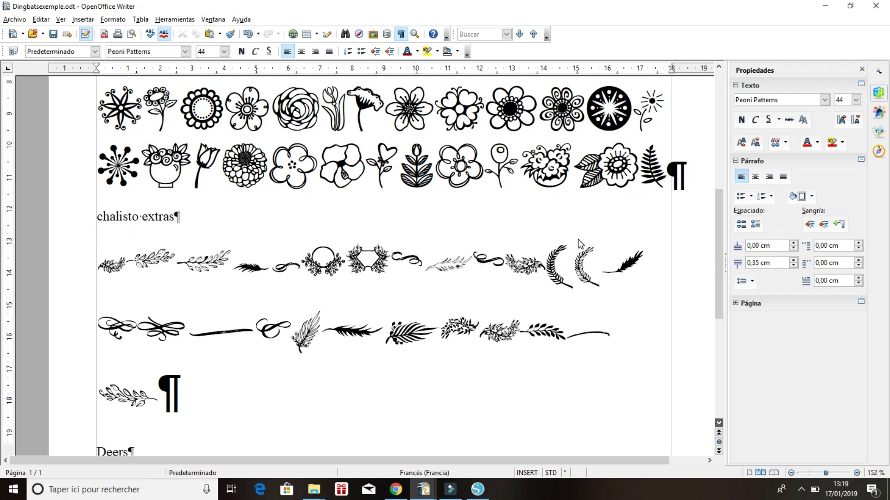
scroll(406, 286, down, 1)
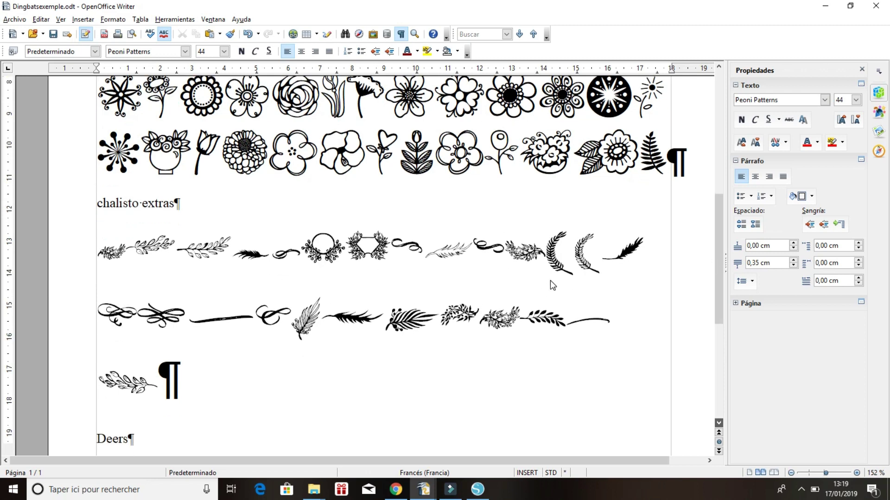
click(720, 260)
click(721, 391)
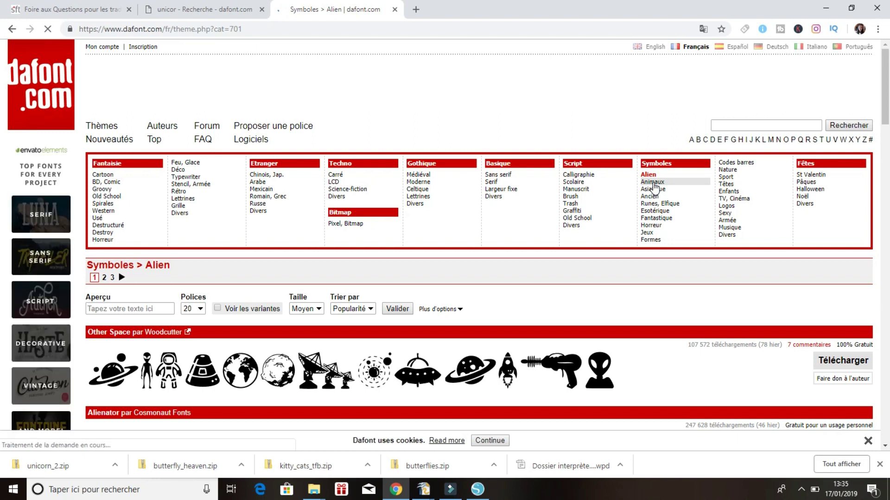
Switch to dafont.com in Chrome and open the Animaux category of the Symboles fonts
click(653, 183)
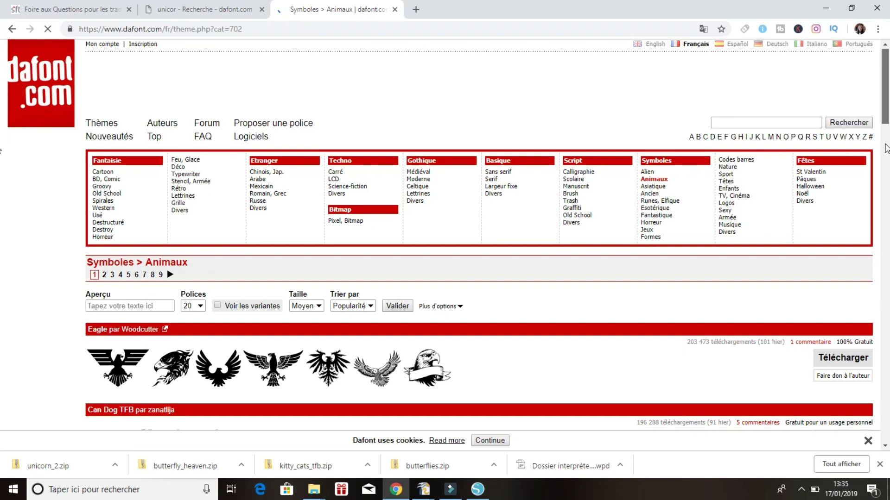
Examine the font samples on the first page of the Animaux category, from Eagle down to Cats
scroll(886, 149, down, 2)
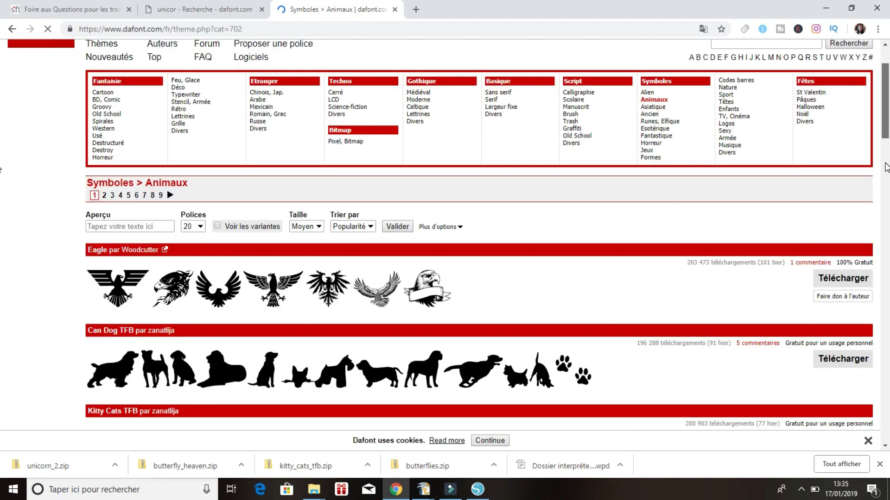
scroll(886, 167, down, 2)
scroll(886, 167, down, 3)
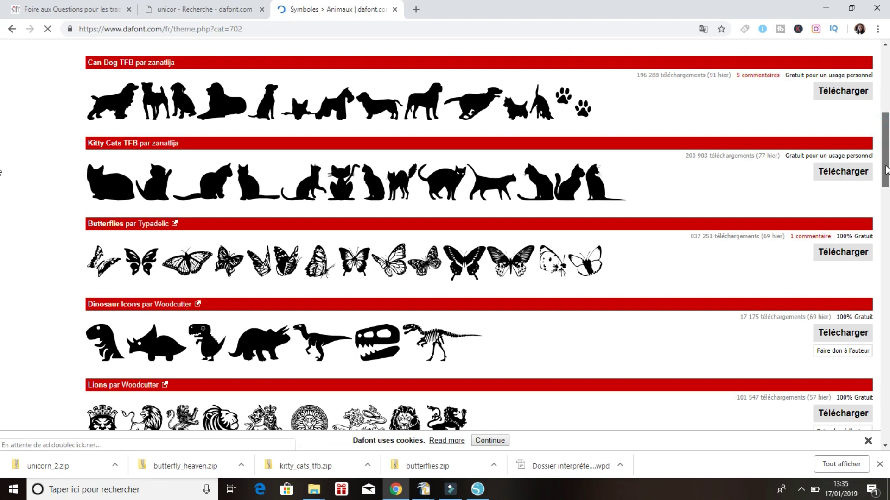
scroll(886, 186, down, 5)
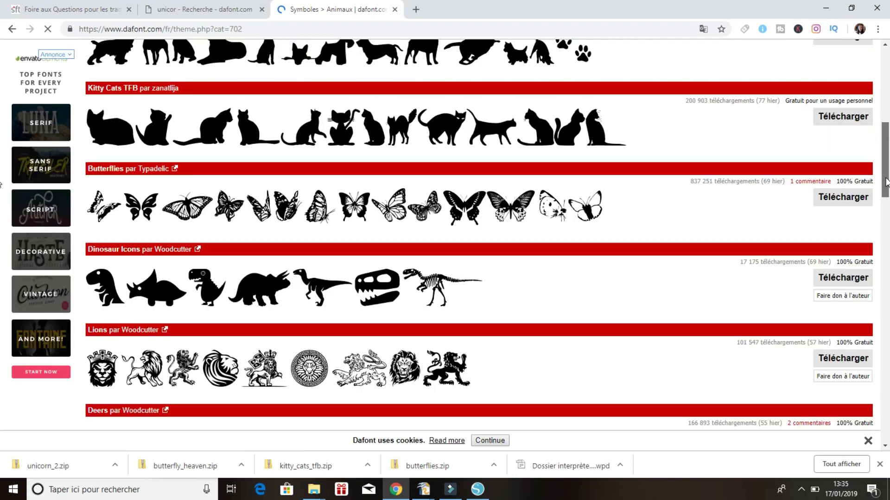
scroll(886, 191, down, 2)
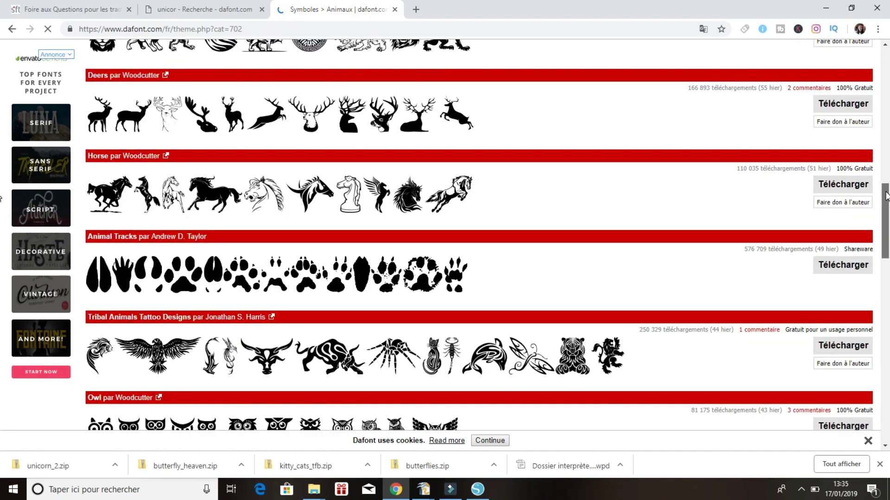
scroll(886, 209, down, 2)
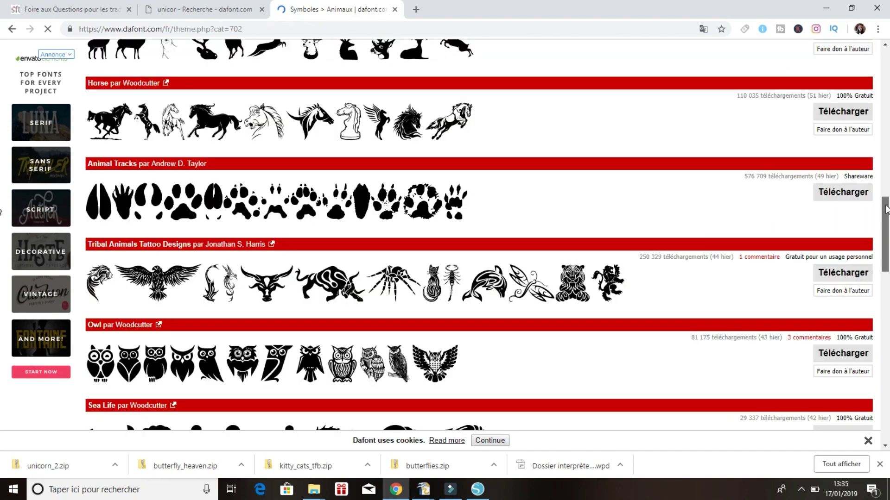
scroll(886, 227, down, 1)
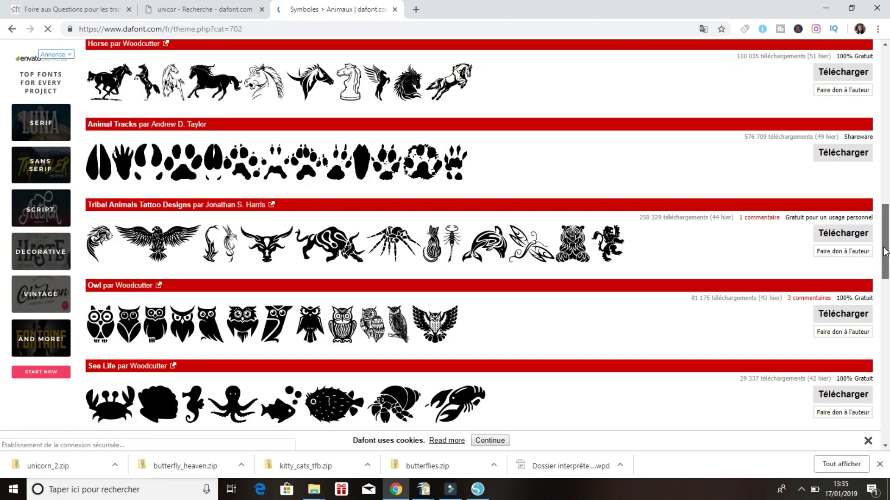
scroll(885, 271, down, 2)
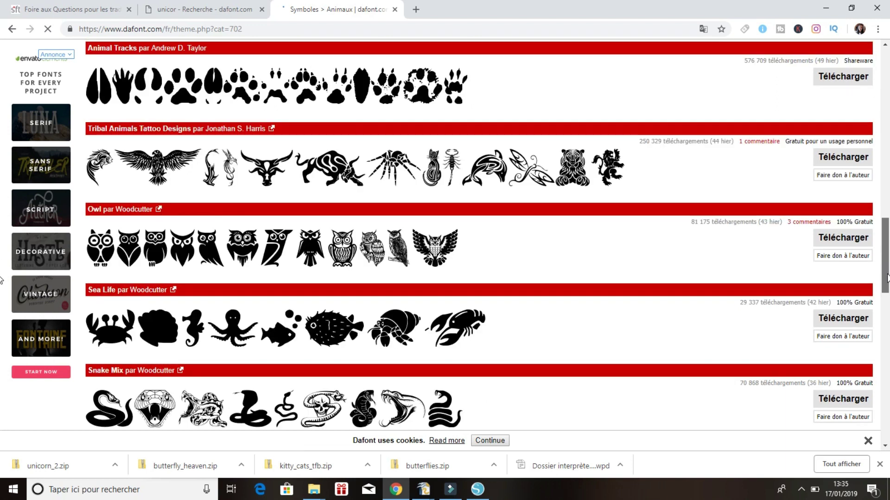
scroll(886, 297, down, 4)
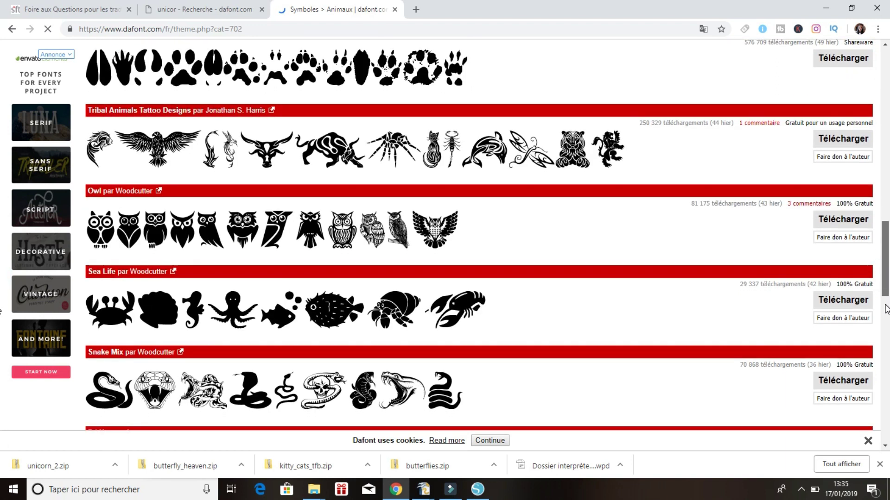
scroll(885, 306, down, 2)
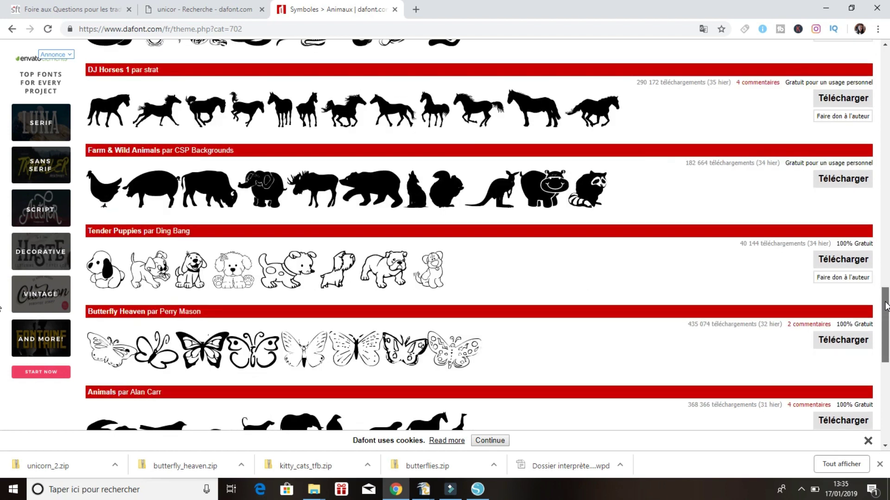
scroll(885, 324, down, 4)
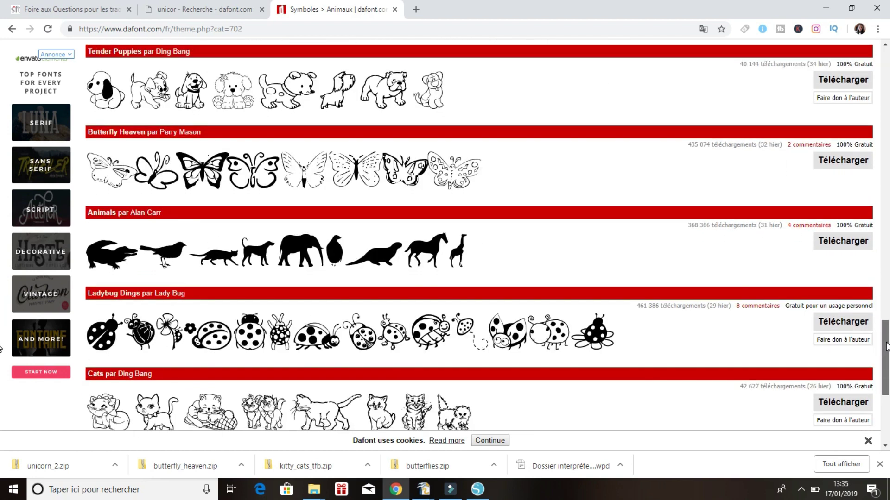
scroll(886, 347, down, 1)
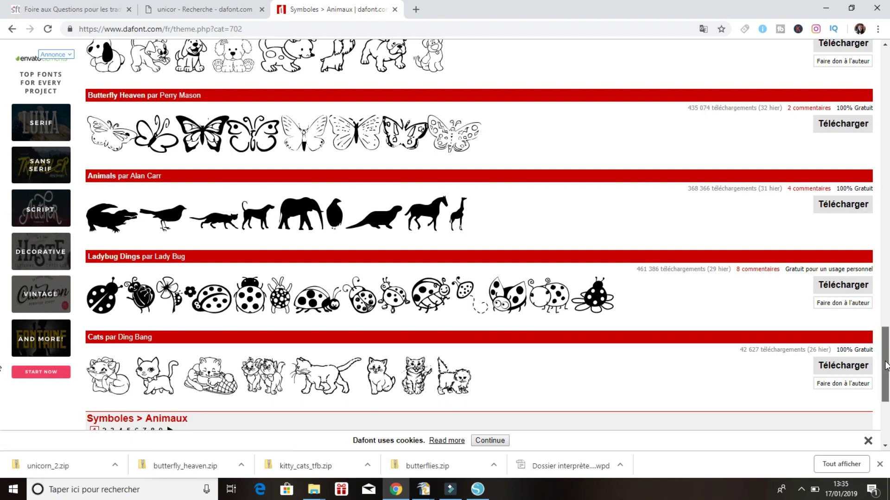
scroll(885, 208, down, 2)
scroll(885, 130, up, 10)
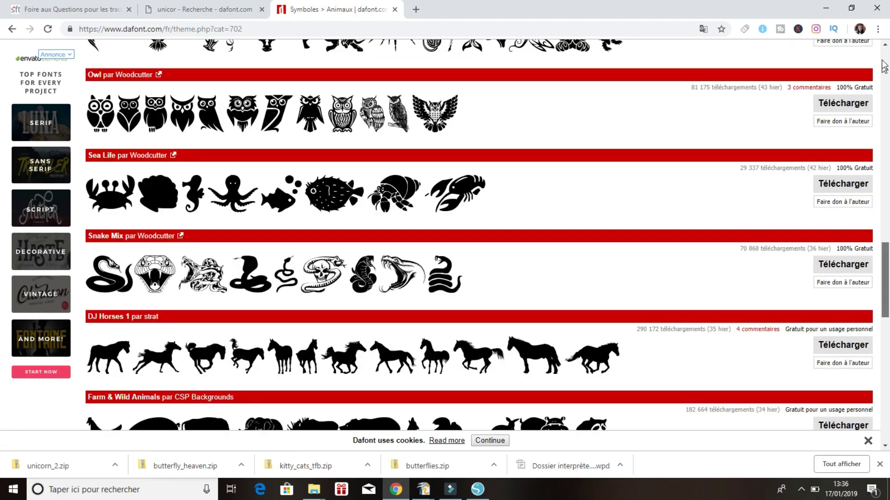
scroll(884, 53, up, 15)
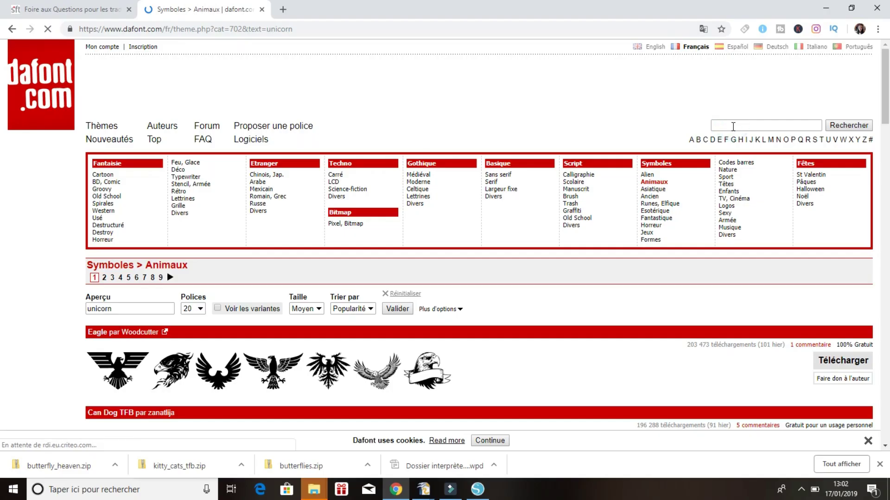
Search dafont.com for "unicor" and look over the first matching fonts
click(733, 127)
text(unicor)
key(Return)
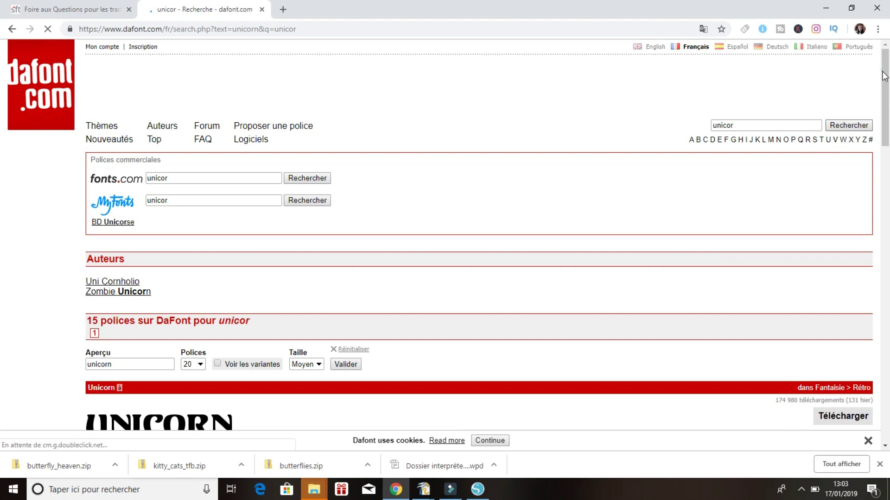
scroll(884, 102, down, 3)
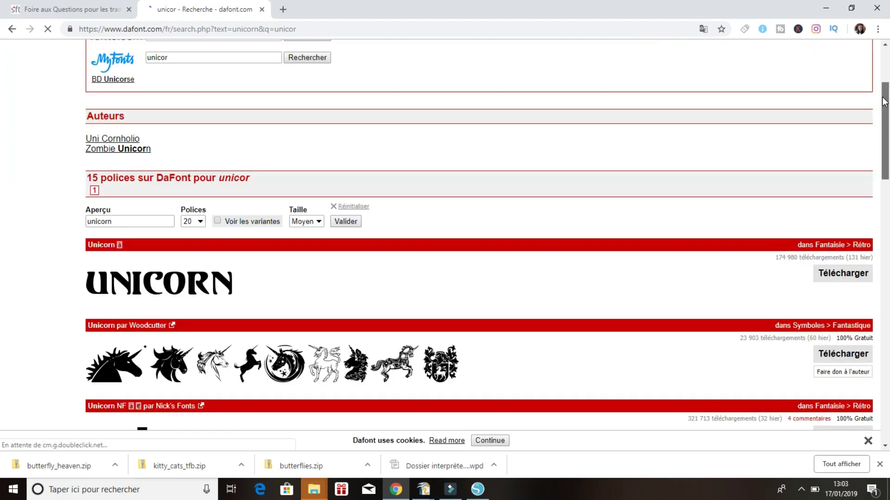
scroll(884, 102, up, 3)
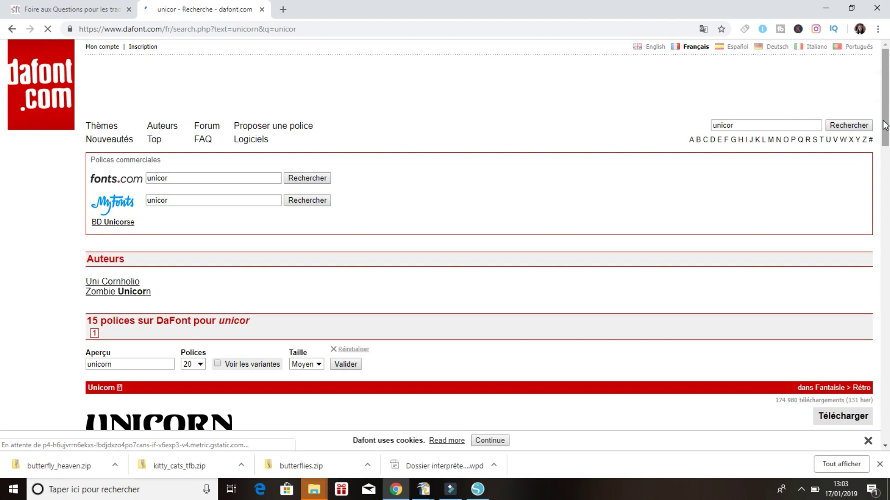
Download the Unicorn picture font by Woodcutter, listed under Symboles > Fantastique
scroll(886, 124, down, 2)
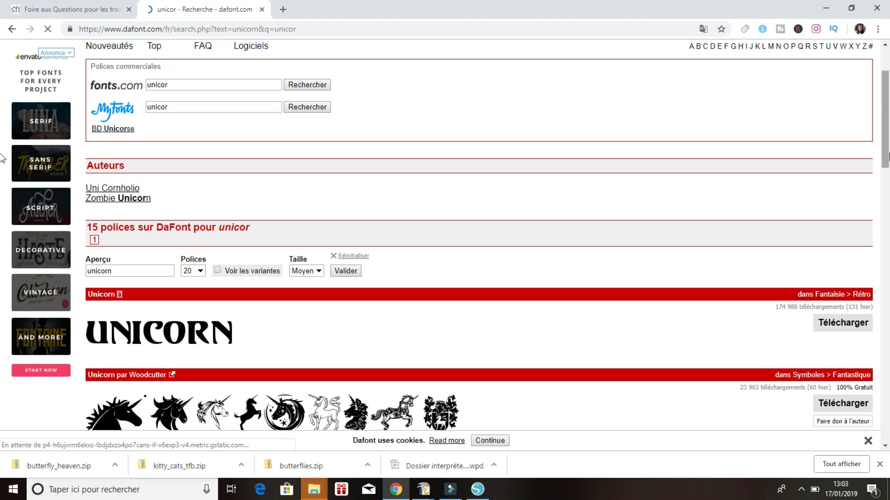
scroll(888, 157, down, 3)
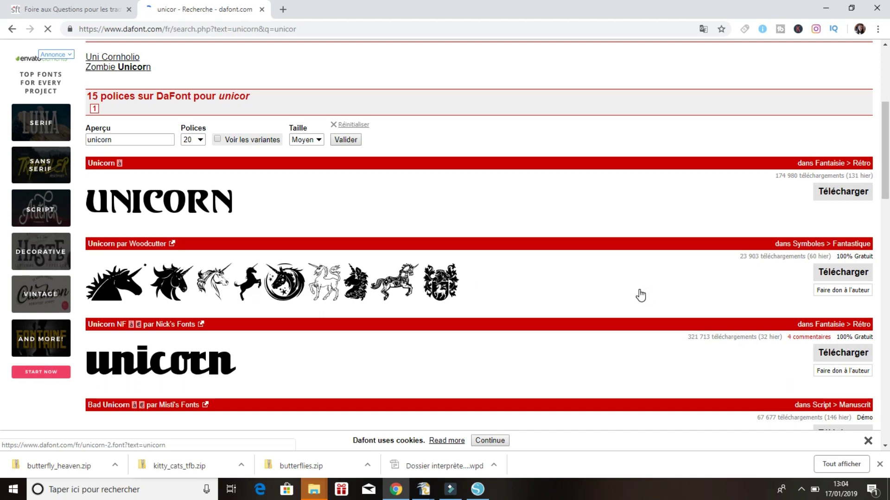
click(841, 278)
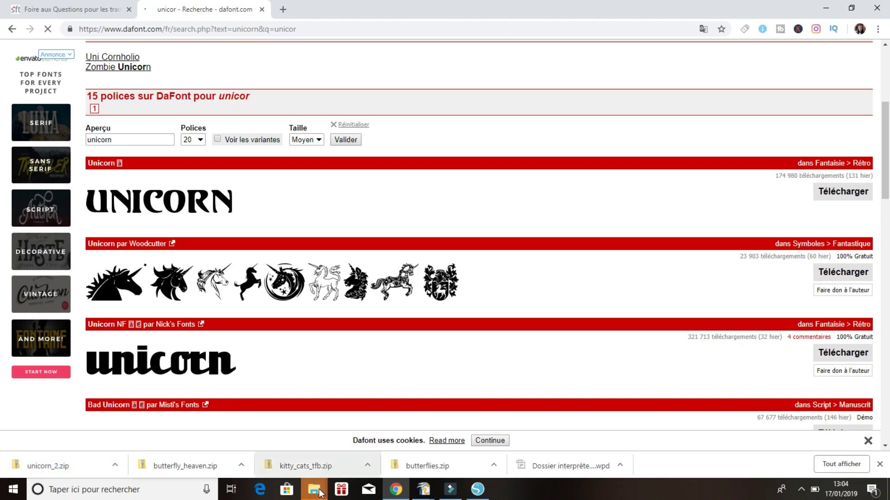
Switch to File Explorer, closing both Bureau windows and bringing up the remaining ScreenCapture search window
mouse_move(319, 493)
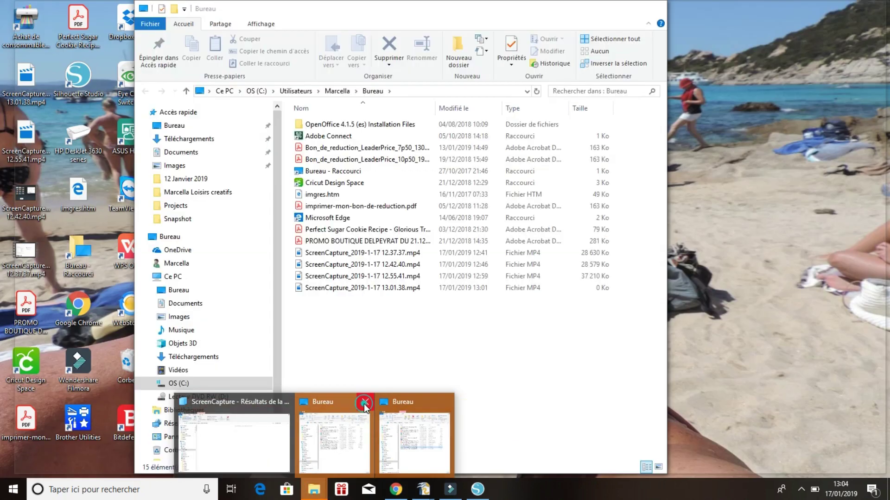
click(364, 404)
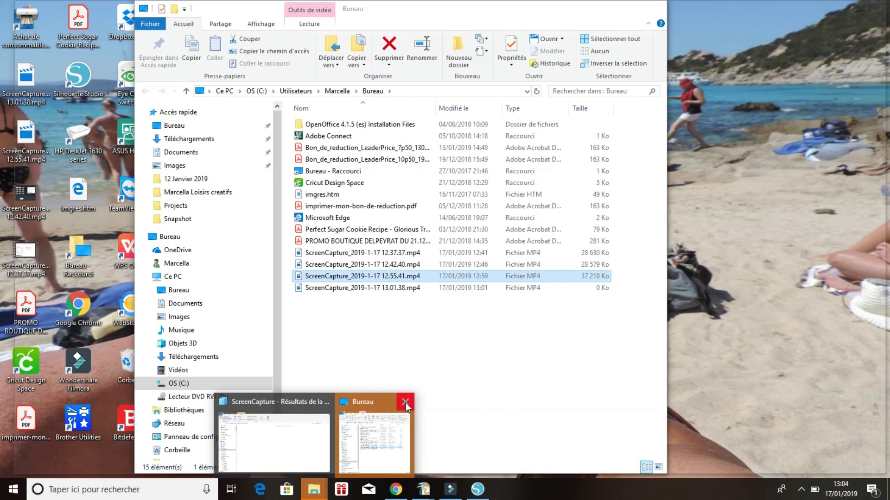
click(405, 402)
mouse_move(319, 406)
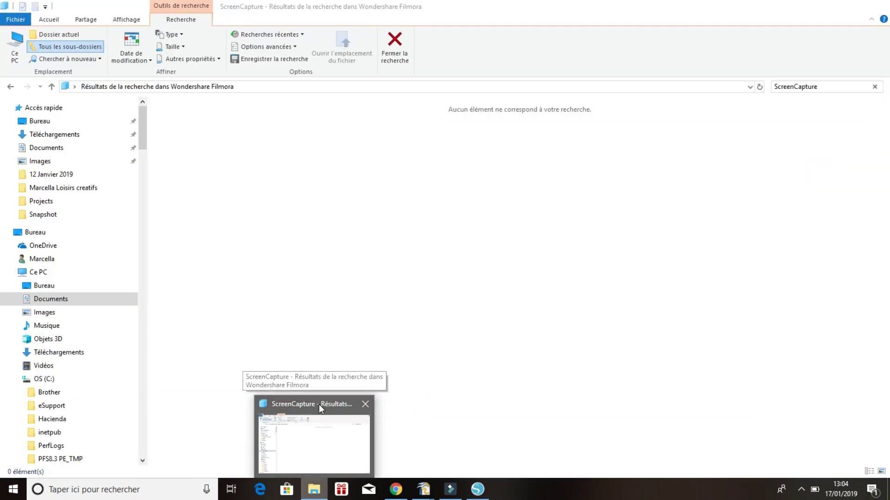
click(318, 404)
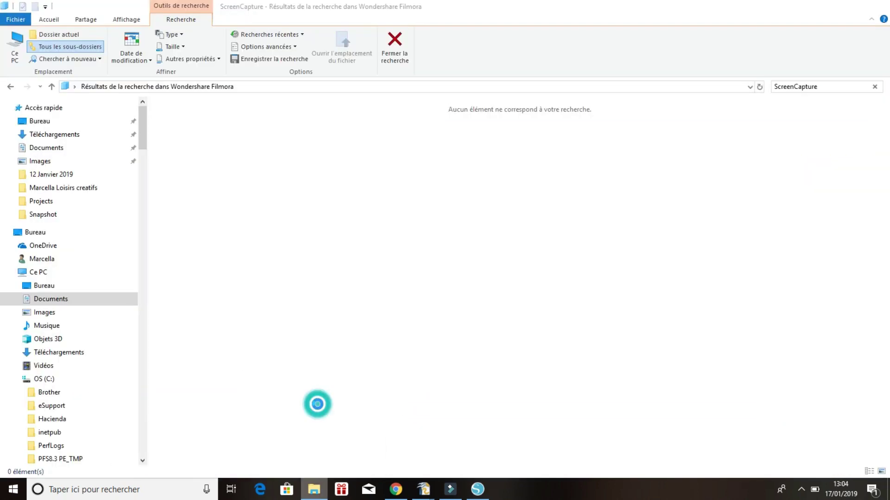
Open the Téléchargements folder and sort its contents by date with the newest first
click(67, 138)
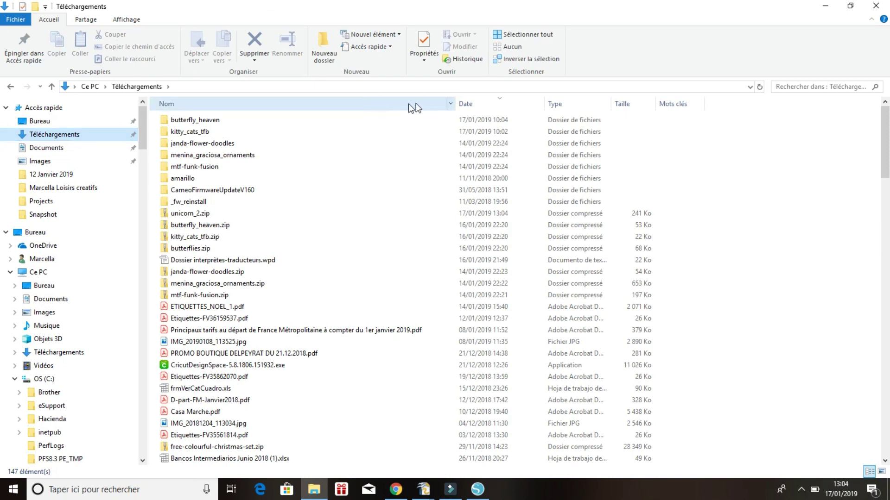
click(470, 104)
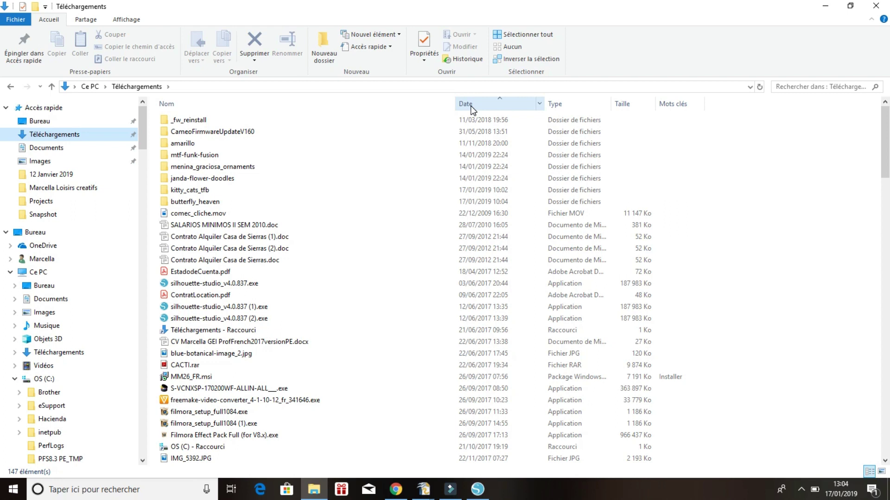
click(470, 104)
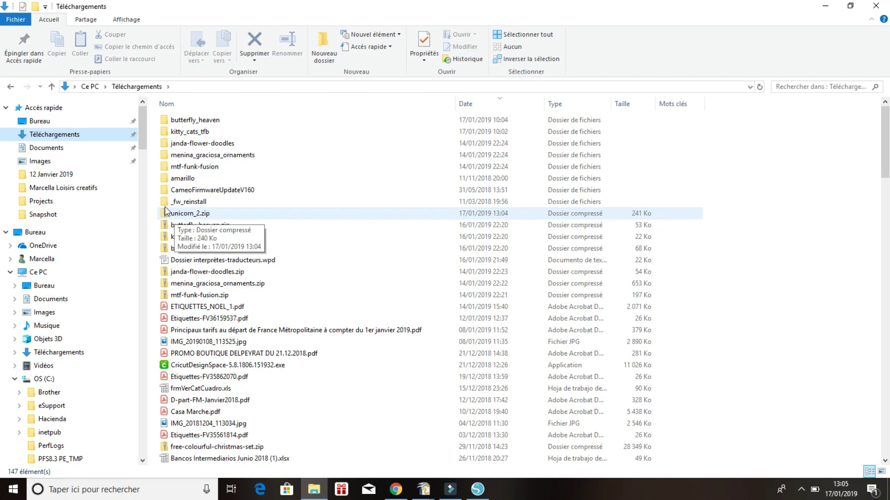
Open unicorn_2.zip and extract all its contents to the unicorn_2 folder inside Downloads
click(198, 216)
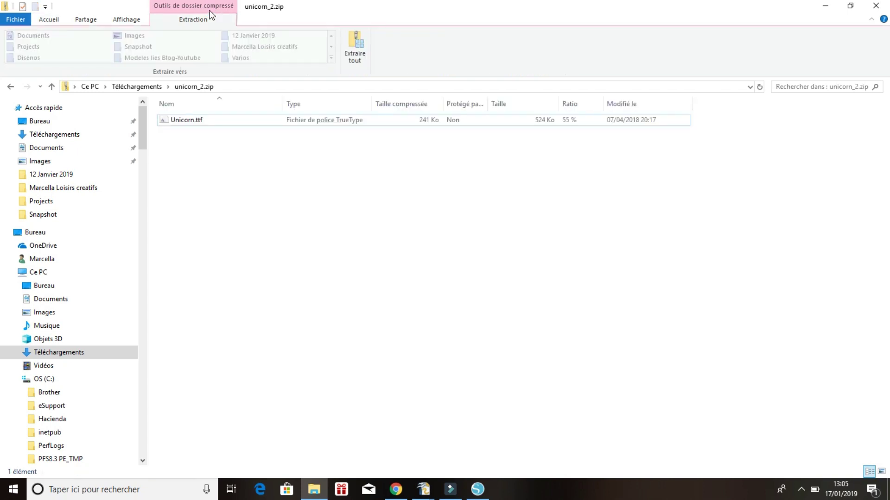
click(357, 52)
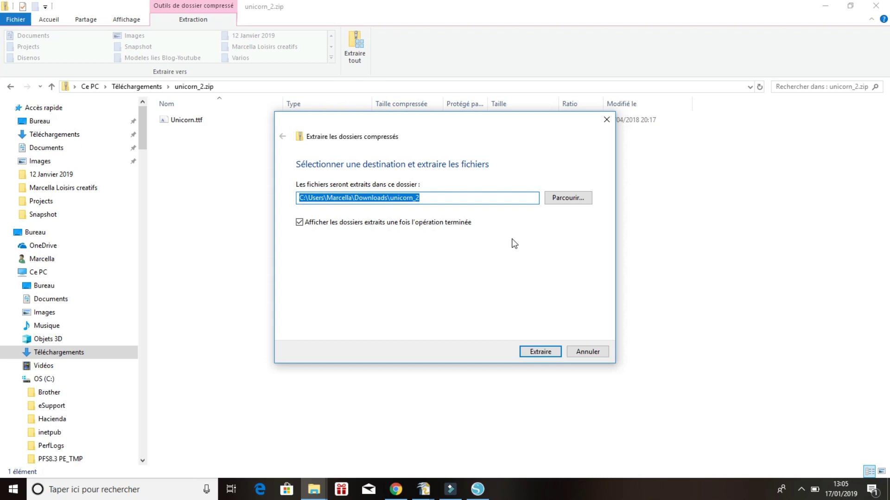
click(536, 355)
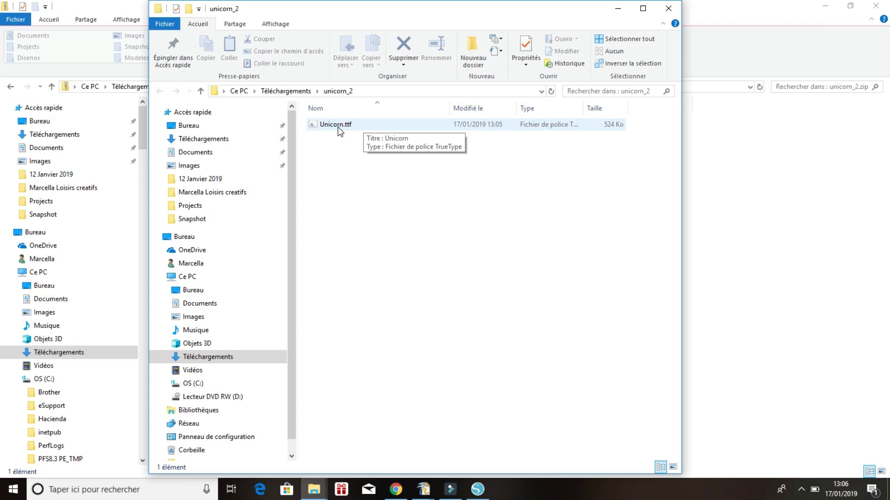
Expand OS (C:) and its Windows folder in the folder tree to reach Fonts, keeping Unicorn.ttf listed alongside
click(338, 127)
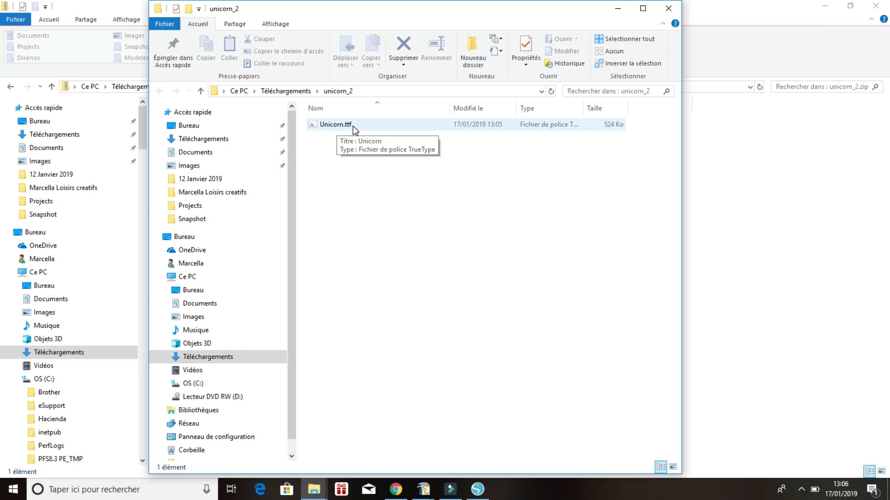
drag(291, 150, 291, 171)
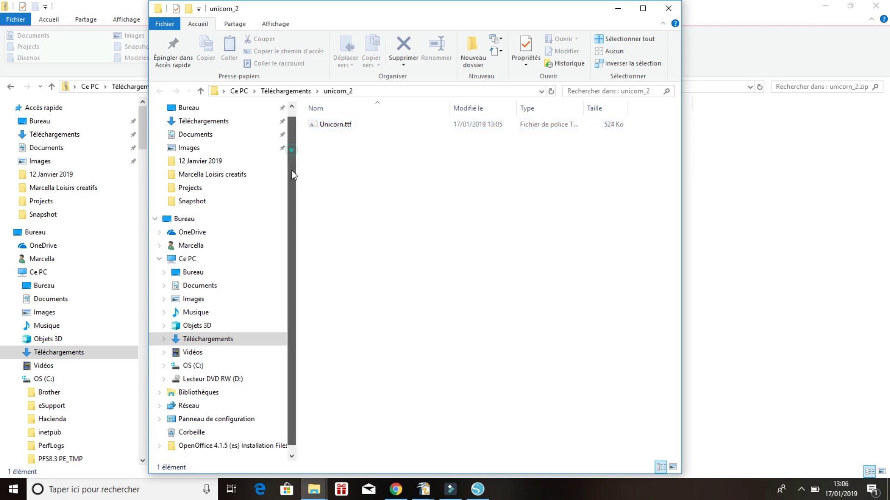
click(165, 369)
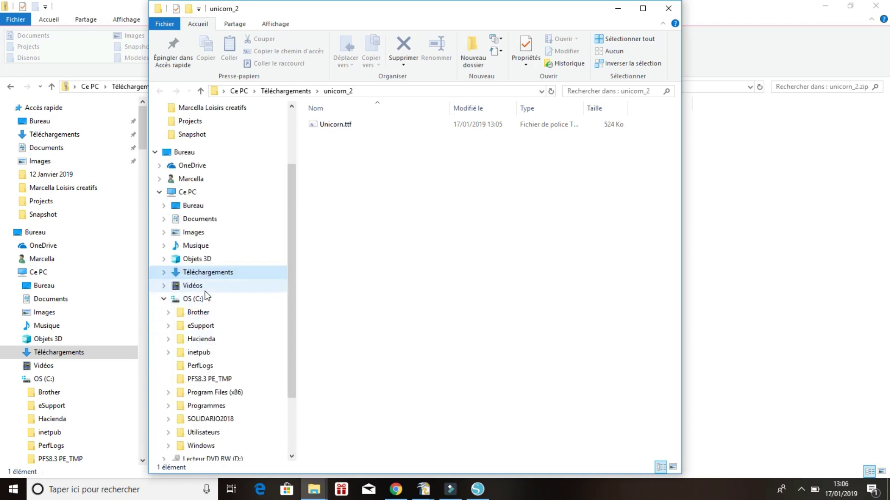
drag(294, 182, 294, 218)
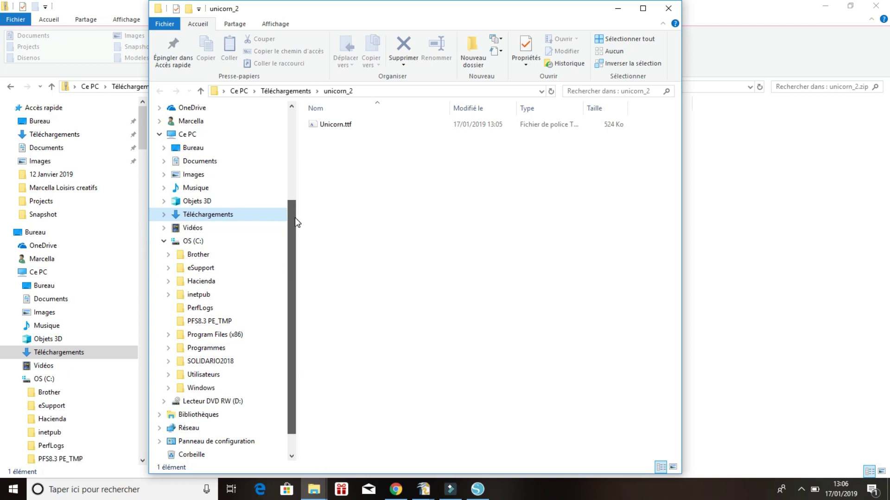
click(168, 389)
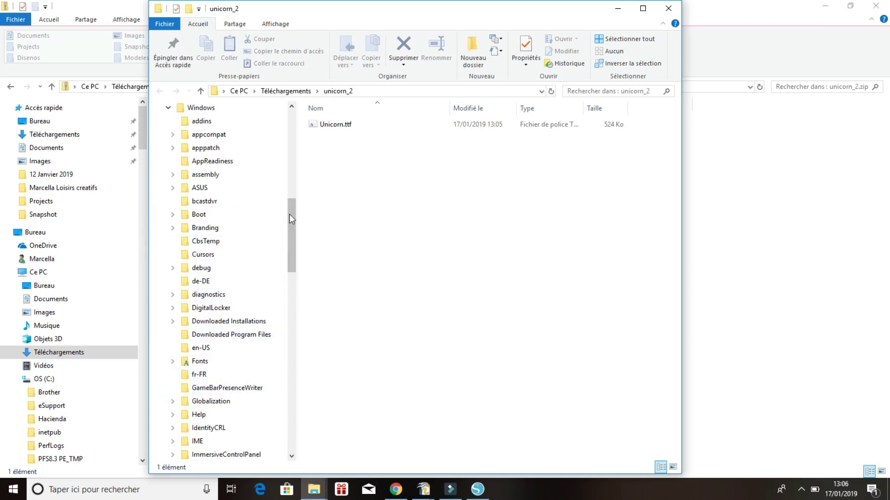
drag(290, 216, 293, 264)
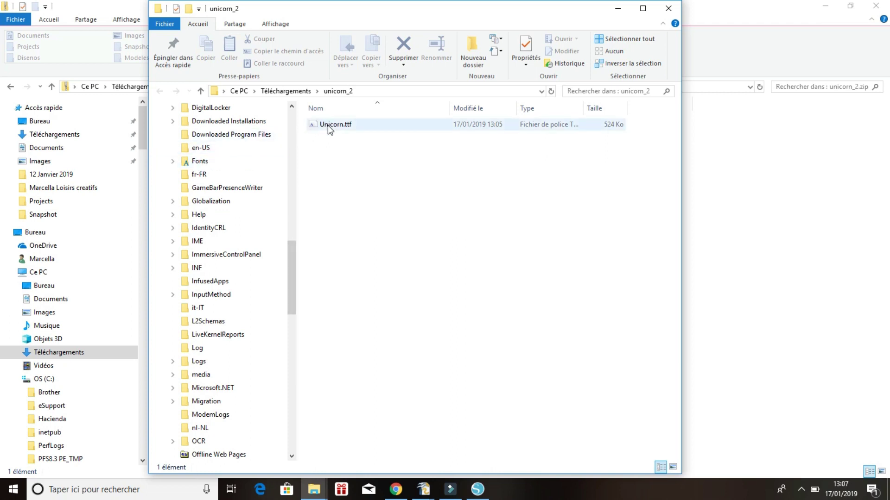
Install the unicorn font by placing Unicorn.ttf from the unicorn_2 folder into the Windows Fonts folder
drag(327, 125, 204, 165)
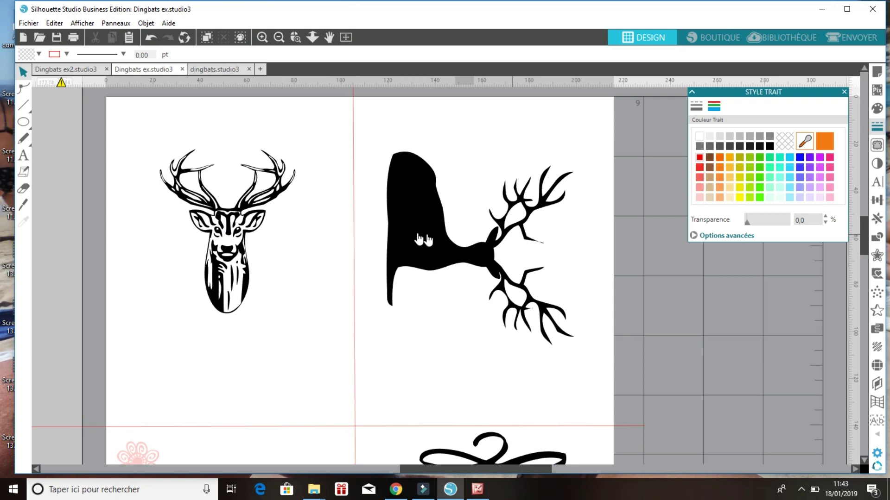
Show the edit points of the detailed deer head in Dingbats ex.studio3 in Silhouette Studio
click(220, 233)
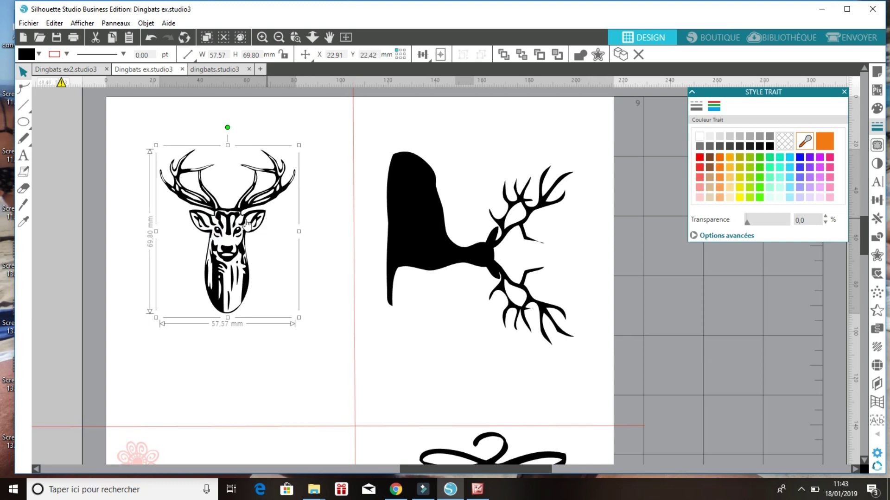
click(240, 218)
double_click(239, 218)
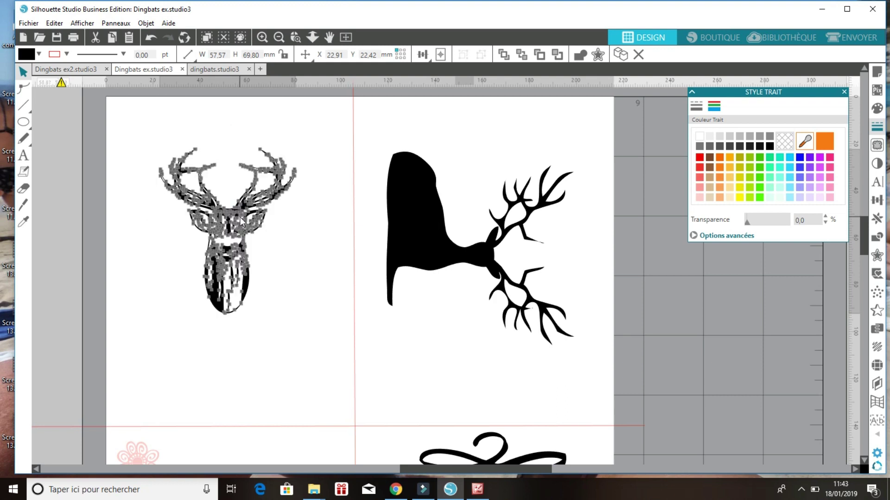
Select the sideways stag silhouette, nudge it slightly and undo the last small move
click(414, 228)
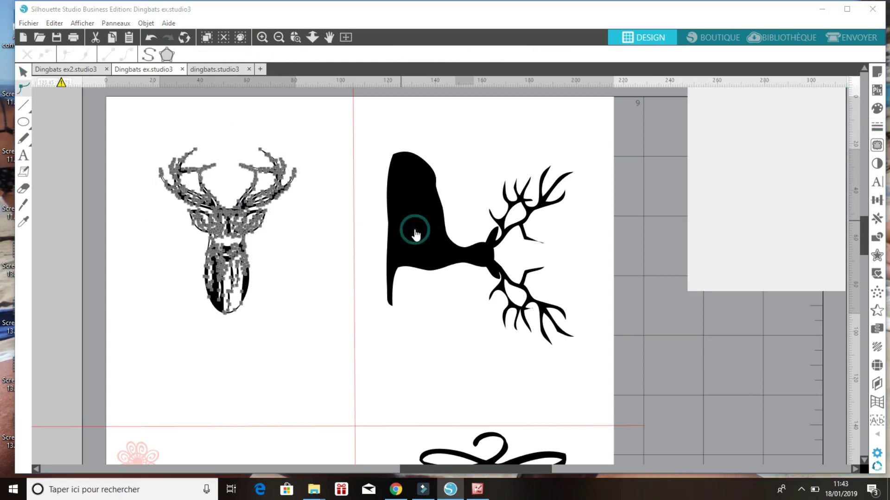
click(414, 229)
click(414, 231)
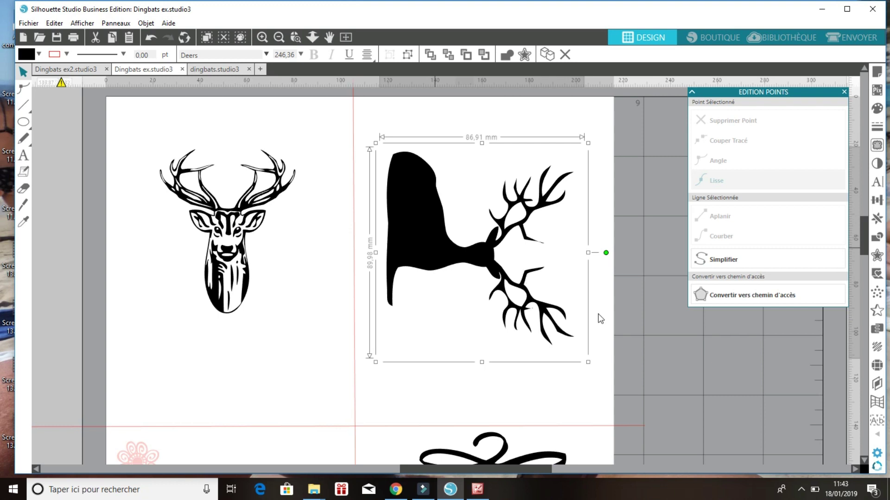
drag(531, 301, 530, 299)
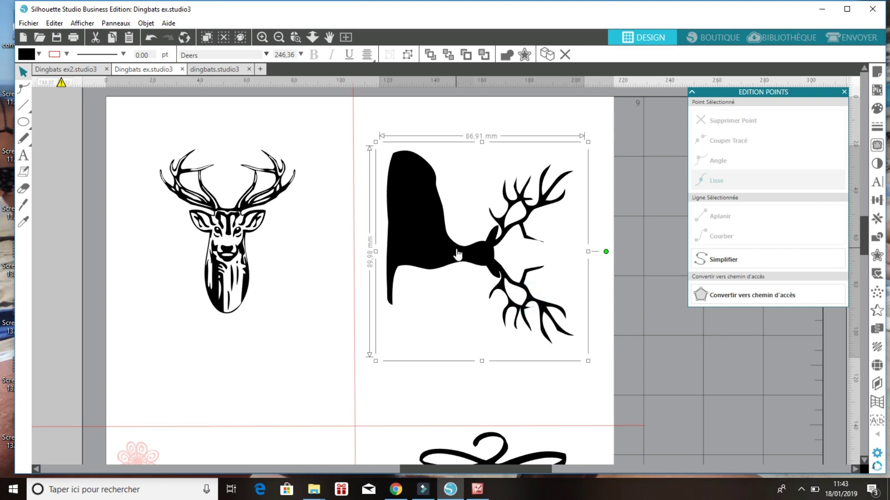
drag(457, 254, 458, 254)
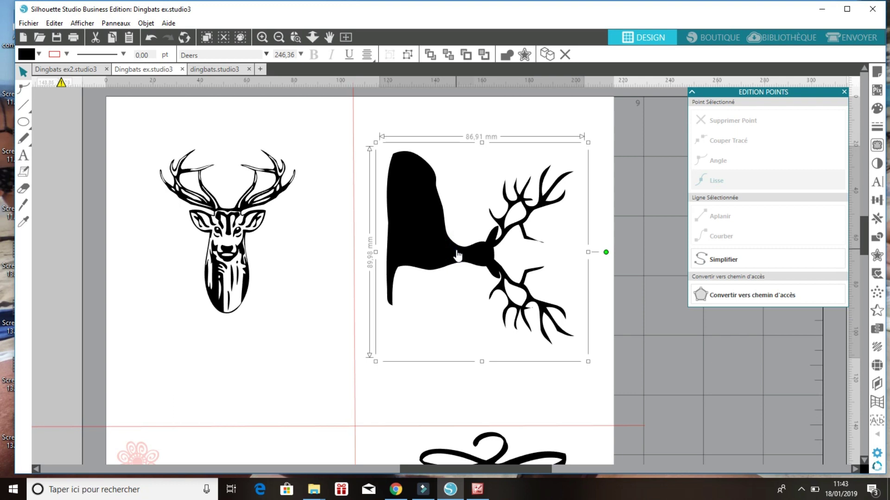
click(422, 250)
key(ctrl+z)
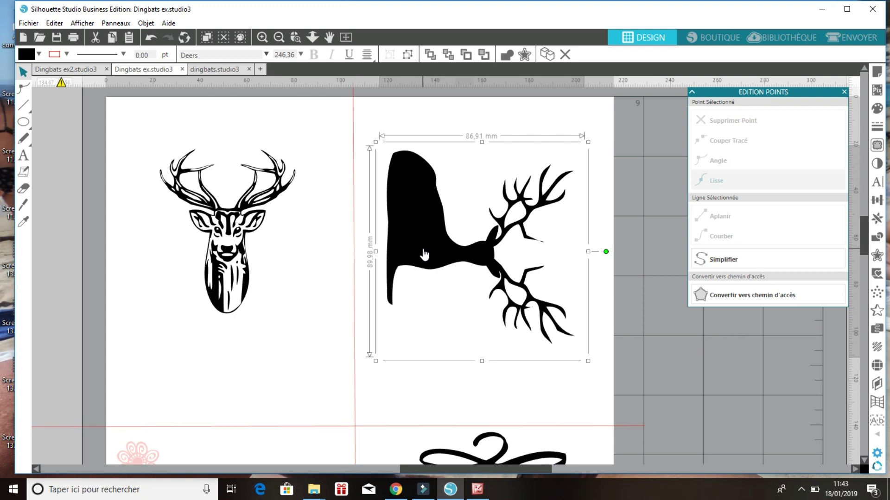
Edit the sideways stag as text and set its whole content to the arial font
right_click(424, 253)
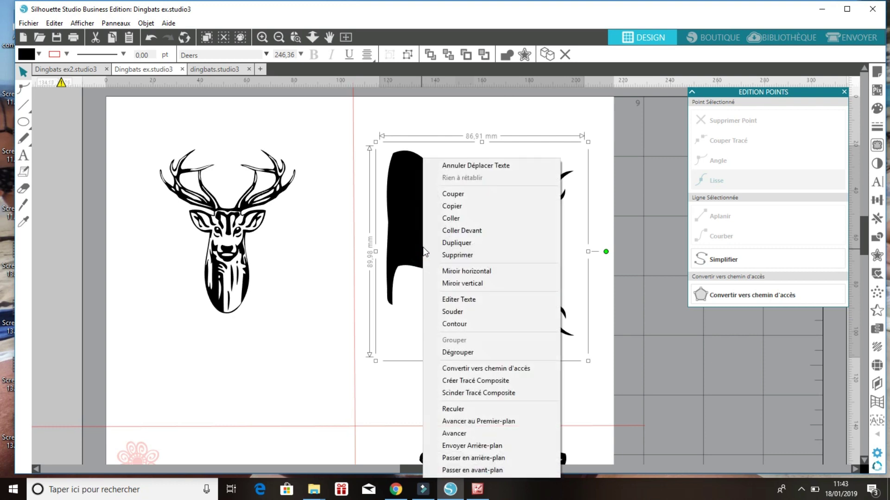
click(470, 300)
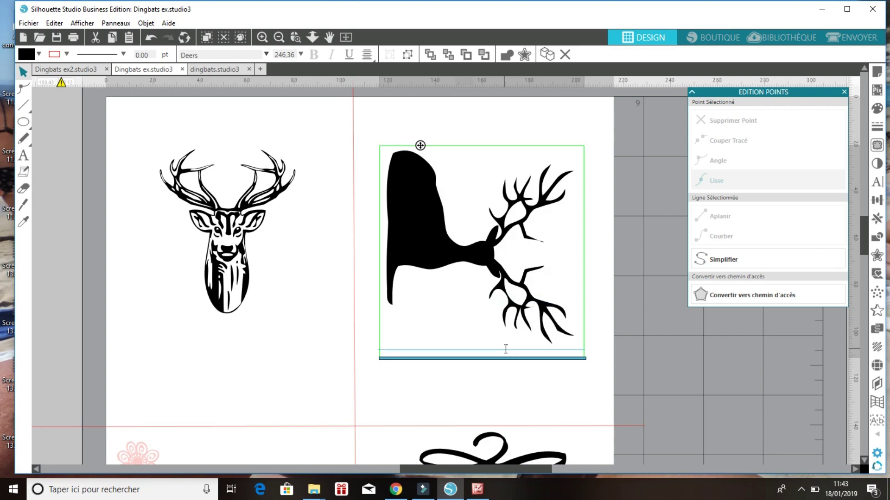
click(504, 350)
key(ctrl+a)
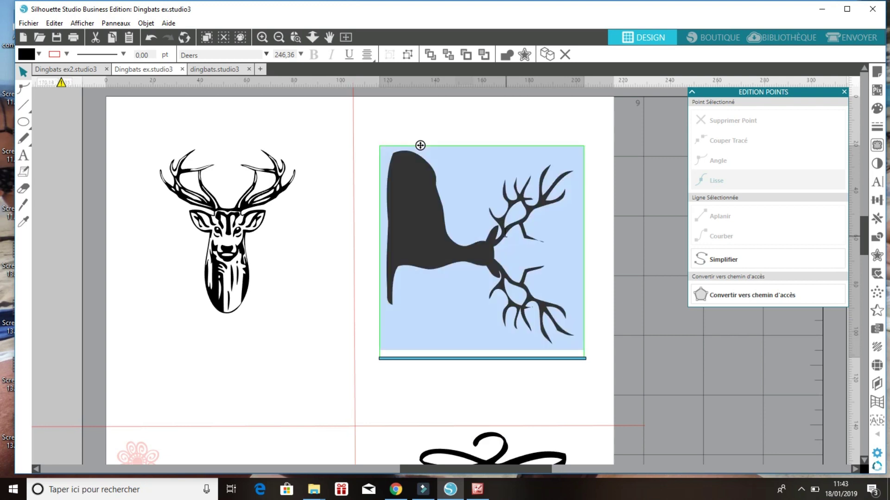
click(209, 55)
text(arial)
key(Return)
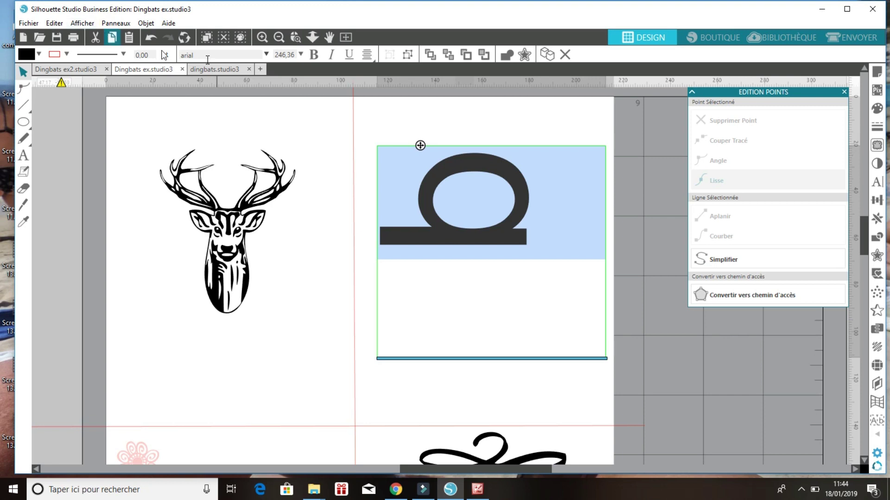
Set the selected letter's font back to deers and leave text editing
click(223, 56)
key(ctrl+a)
text(deers)
key(Return)
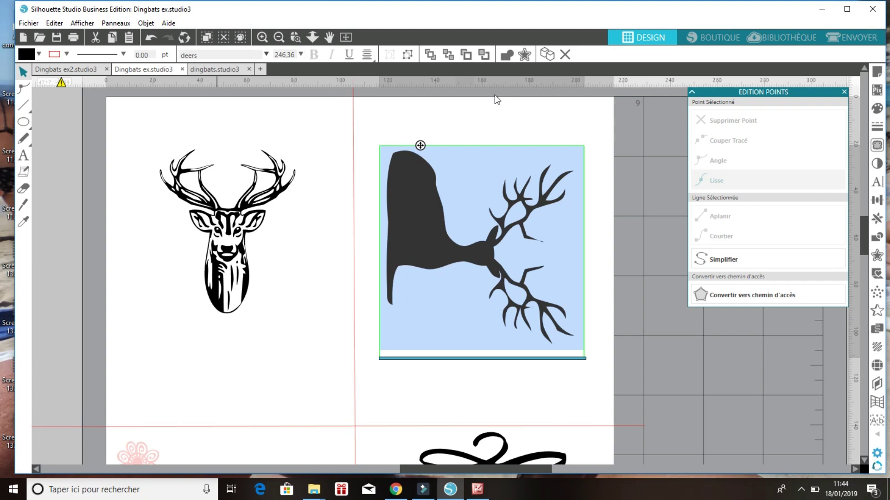
click(639, 138)
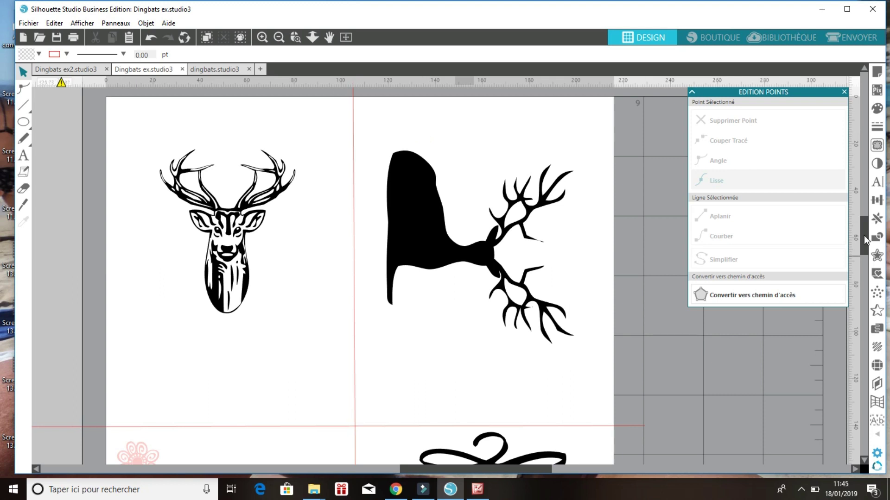
Ungroup the "La vie est belle" design into its separate words and flourishes
drag(863, 235, 863, 289)
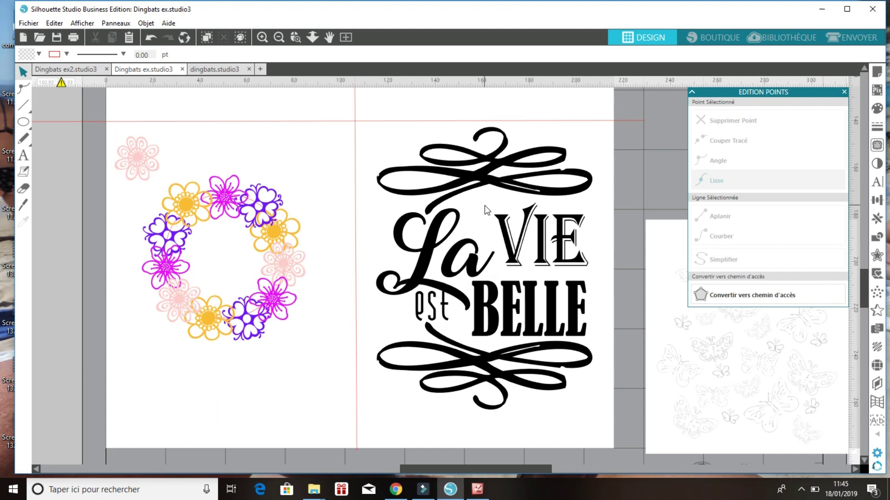
click(430, 252)
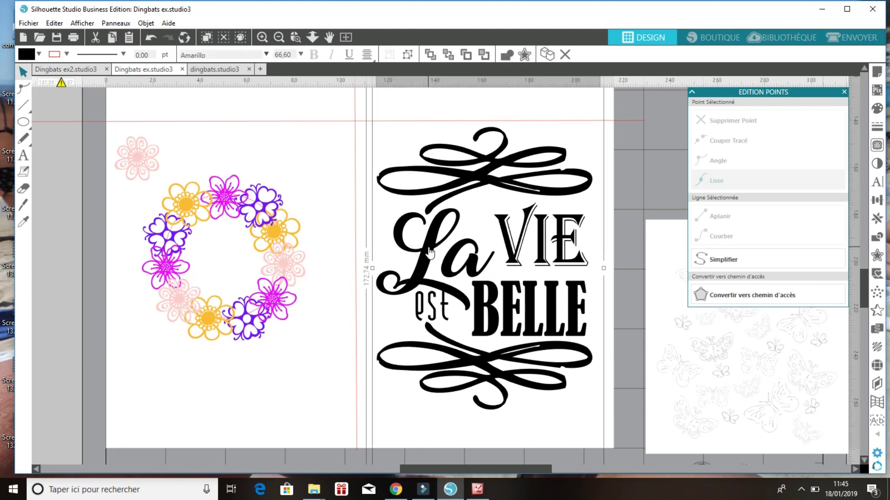
right_click(430, 252)
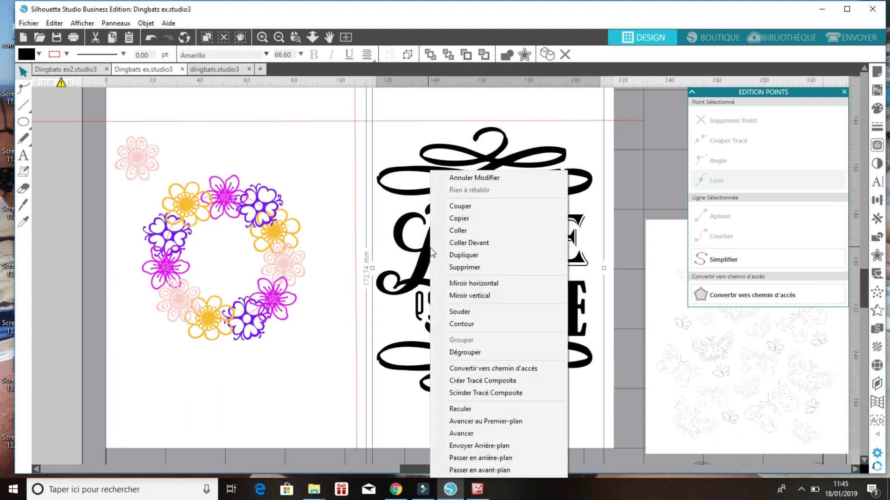
click(479, 354)
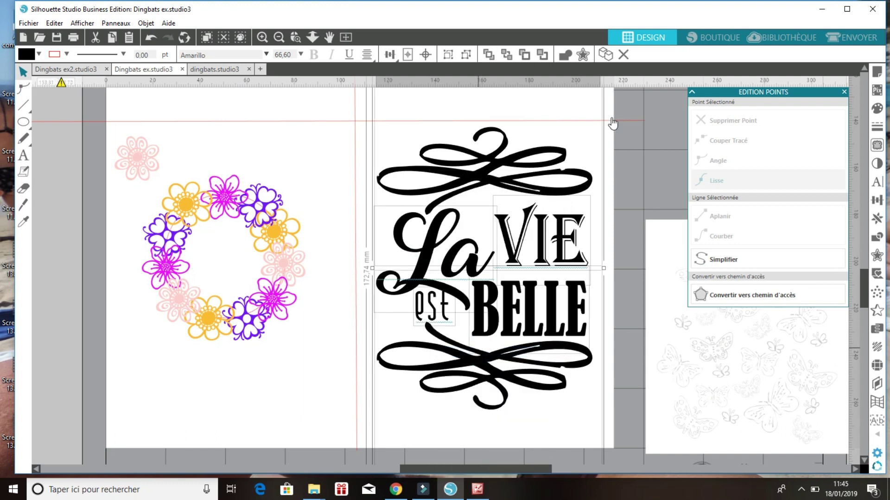
click(630, 134)
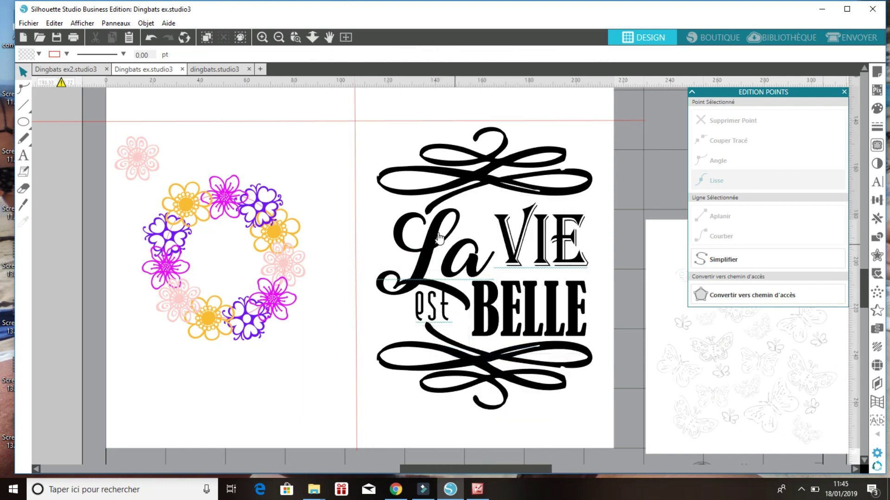
Try to set the font of the word "La" to aeial and shift the word slightly towards "VIE"
click(439, 237)
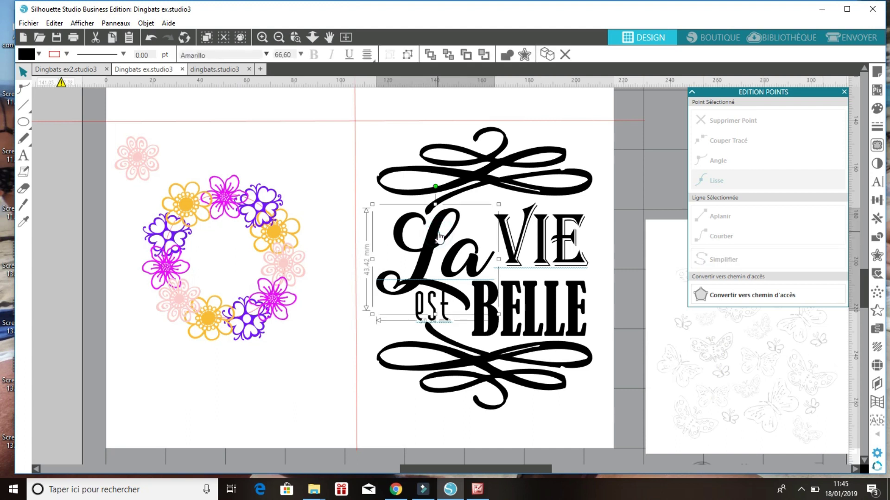
click(217, 56)
text(aeial)
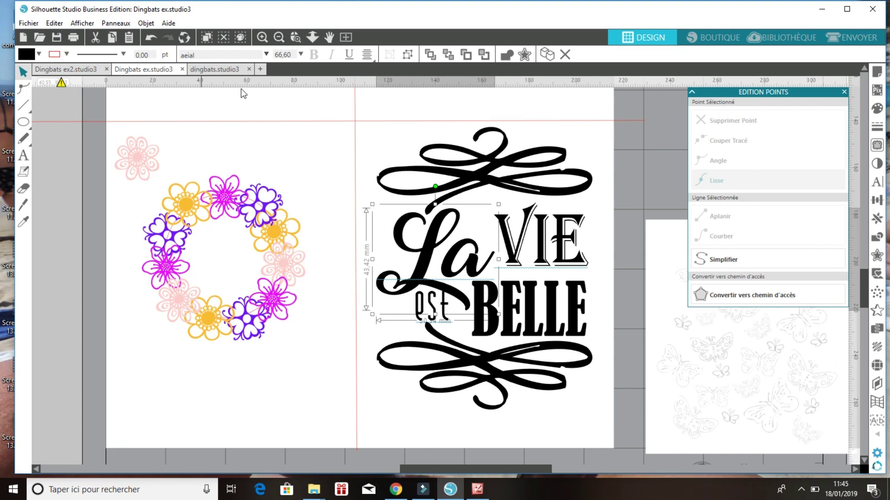
click(427, 249)
click(463, 258)
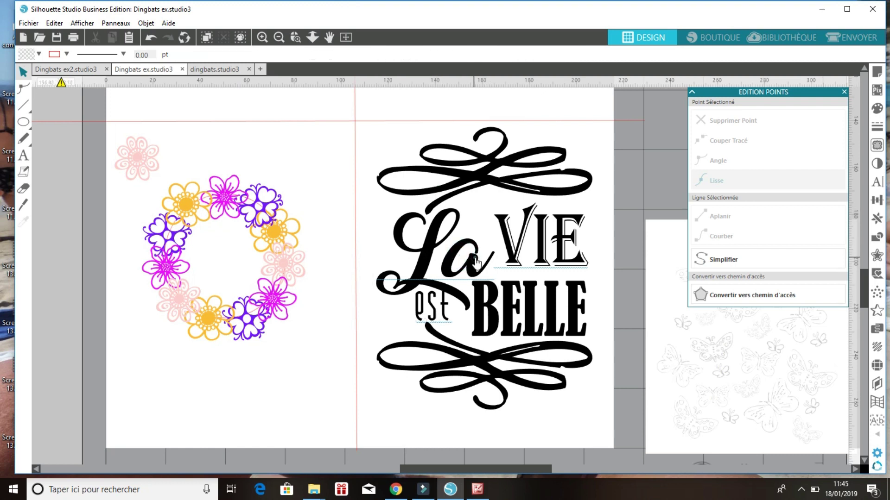
drag(463, 258, 465, 262)
click(465, 262)
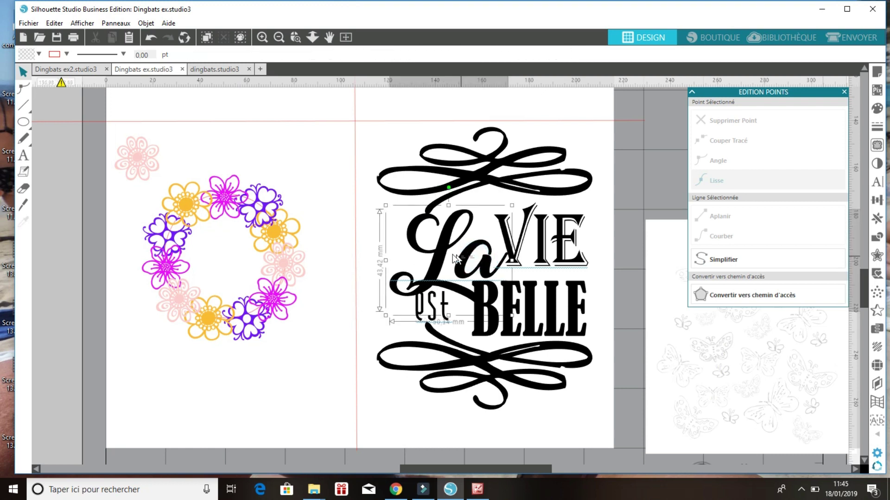
Edit the text "La", select both letters and set their font to arial
click(444, 240)
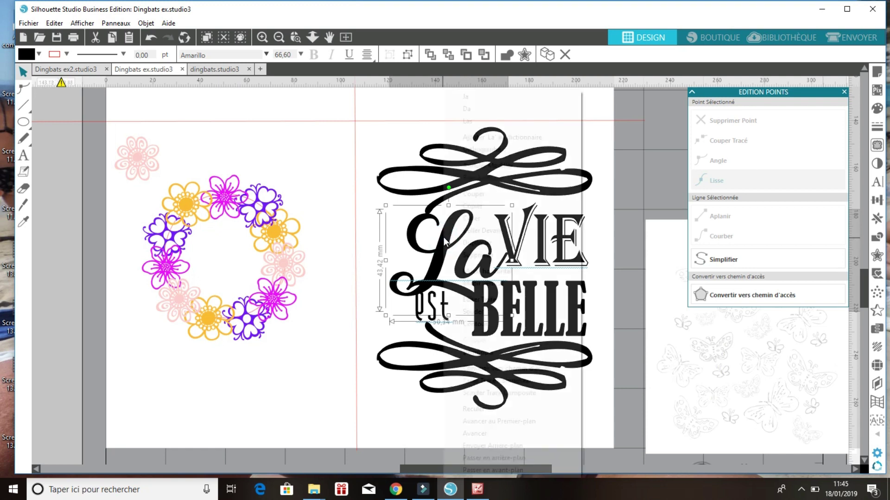
right_click(443, 237)
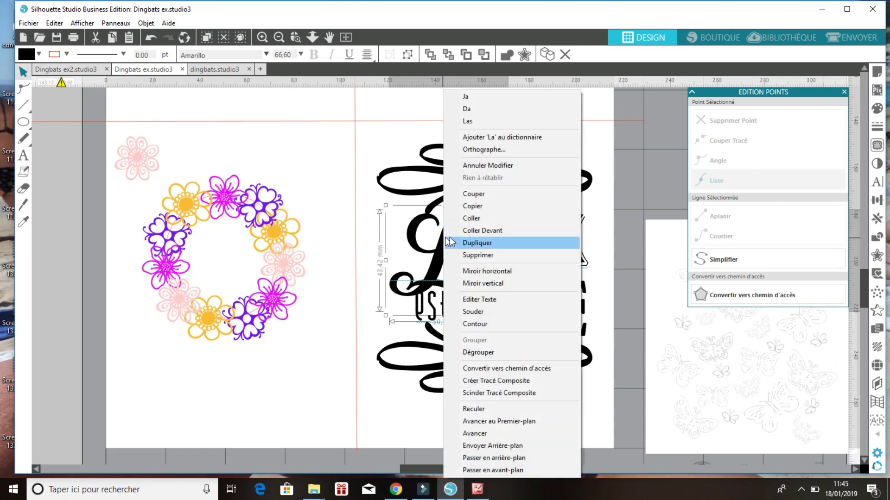
click(488, 299)
drag(502, 270, 414, 267)
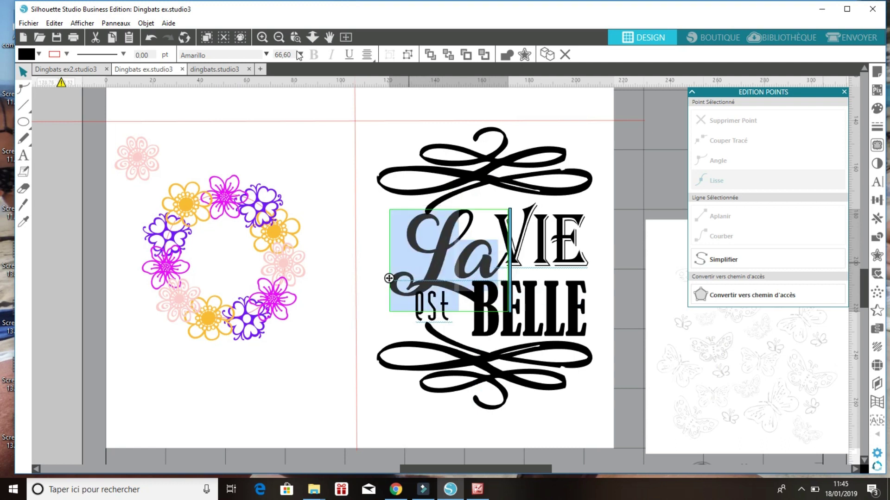
click(217, 55)
text(arial)
key(Return)
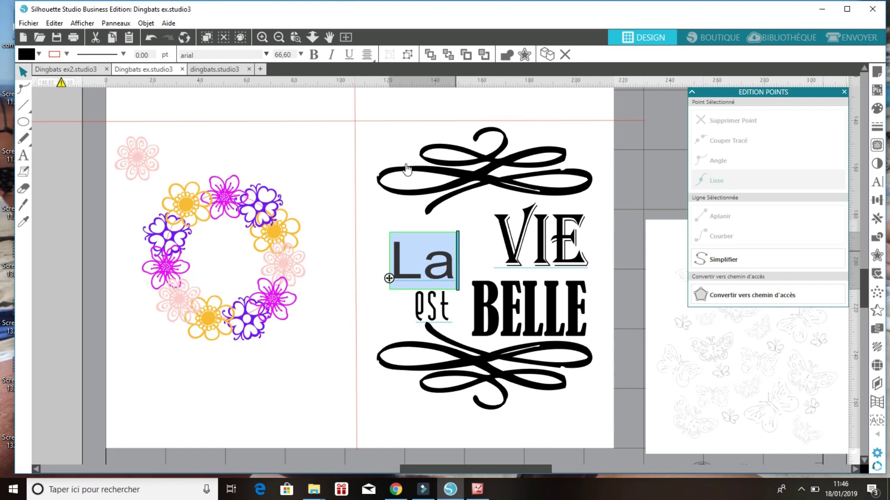
Undo the font change on "La" and move the word back away from "VIE"
click(151, 39)
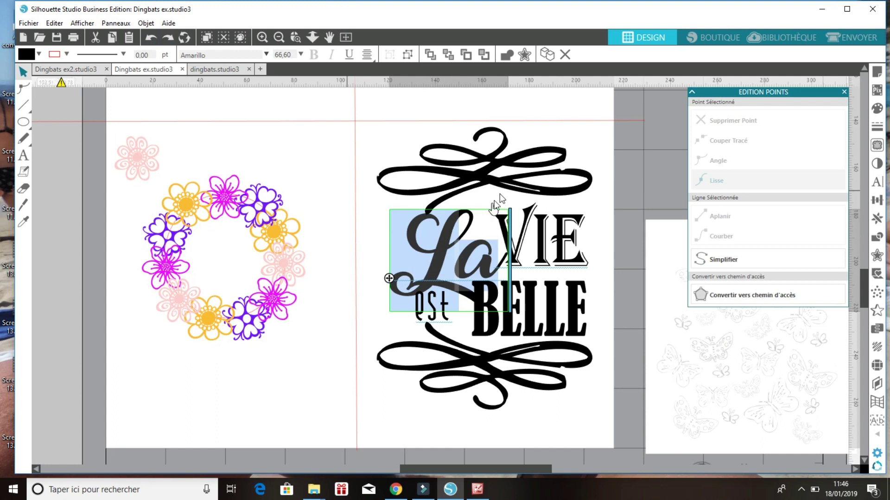
click(533, 160)
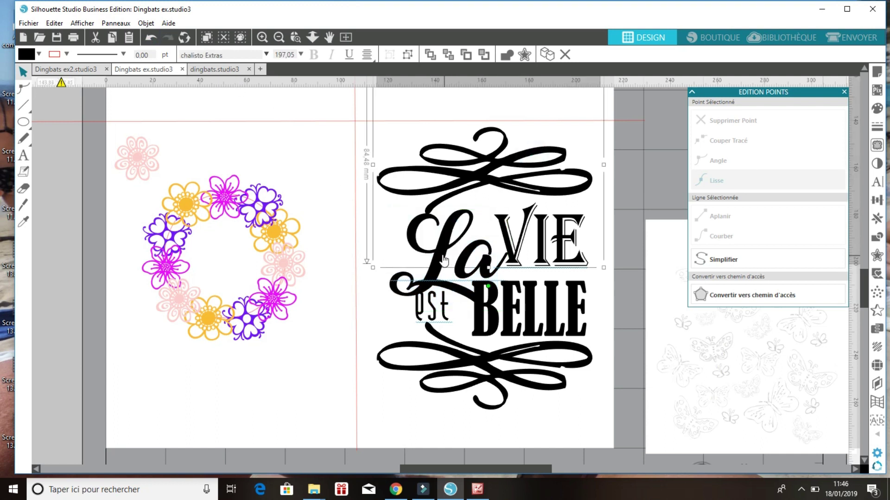
drag(444, 261, 434, 255)
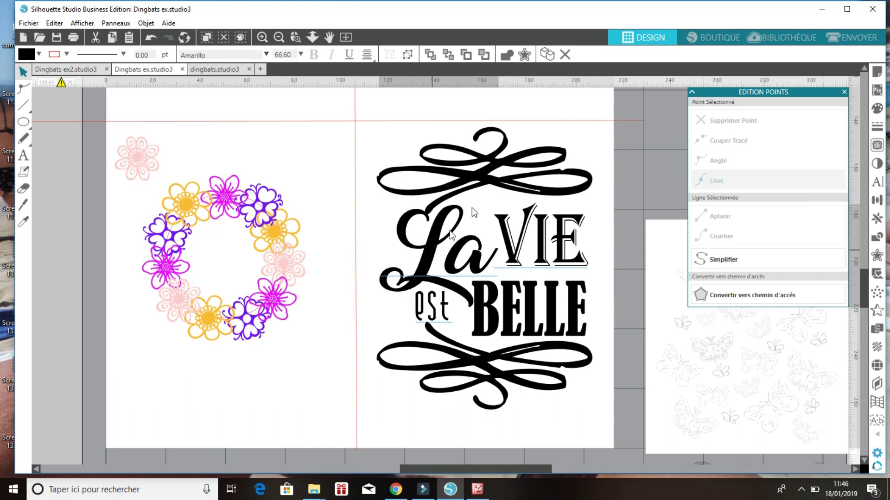
Move the upper flourish of "La vie est belle" slightly up and to the right, leaving nothing selected
mouse_move(497, 191)
mouse_down()
mouse_move(498, 175)
mouse_move(499, 182)
mouse_up()
click(499, 182)
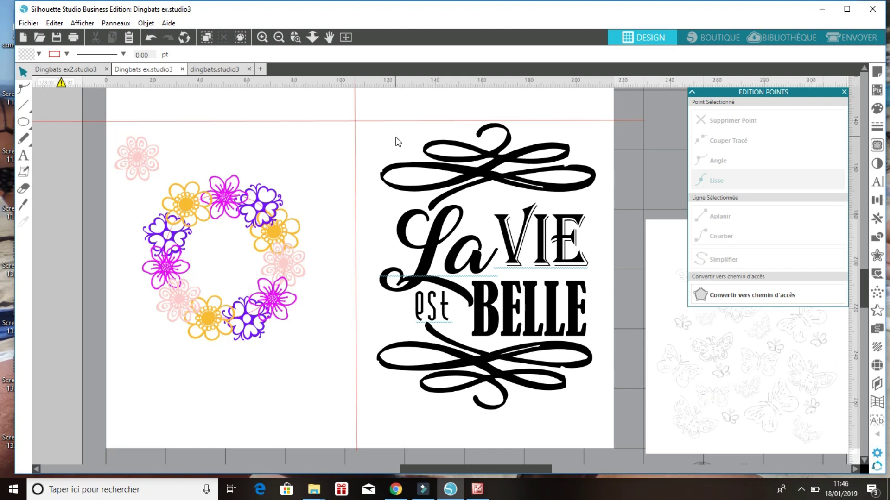
drag(395, 137, 538, 366)
click(663, 121)
Switch to dingbats.studio3 and look through the sample rows of dingbat fonts down past the page
click(227, 71)
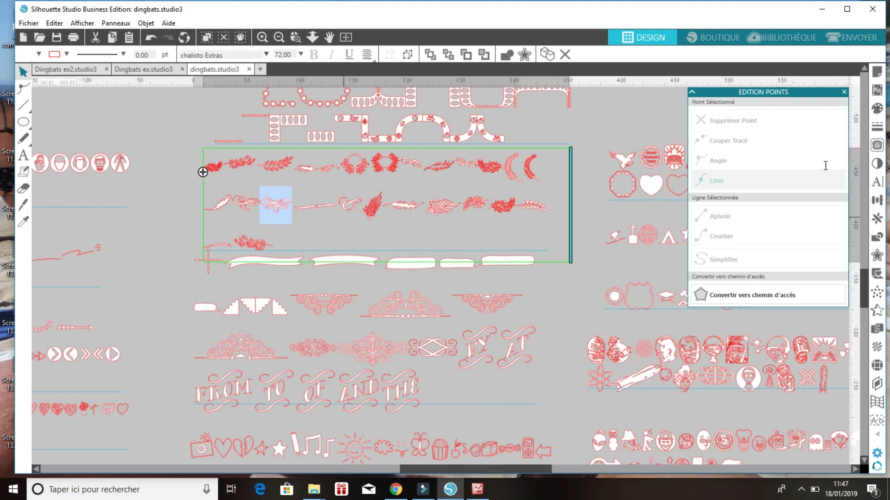
drag(864, 284, 866, 317)
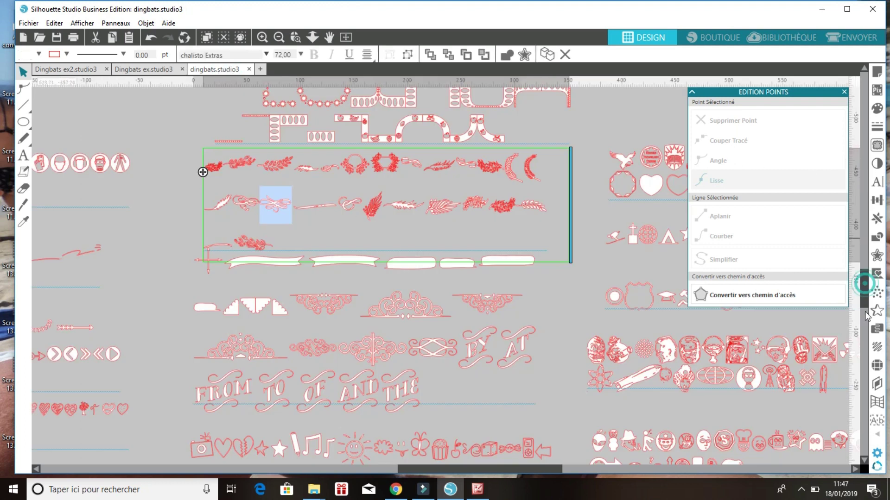
click(867, 333)
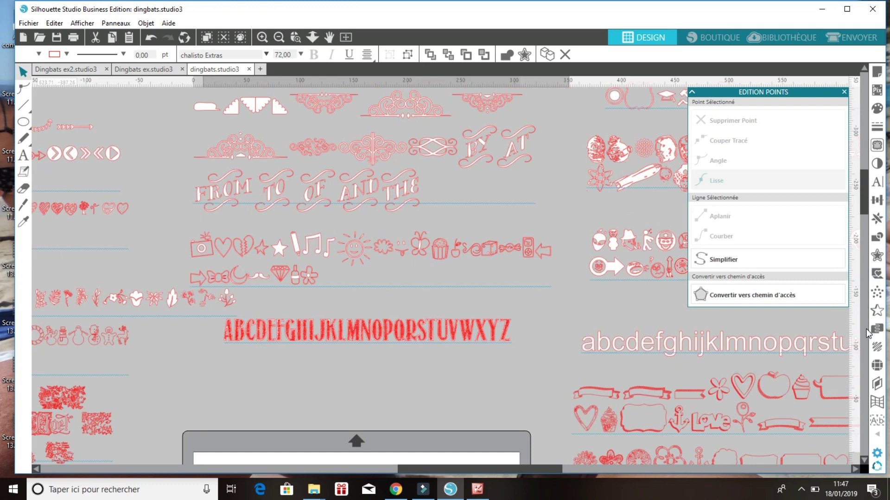
click(866, 333)
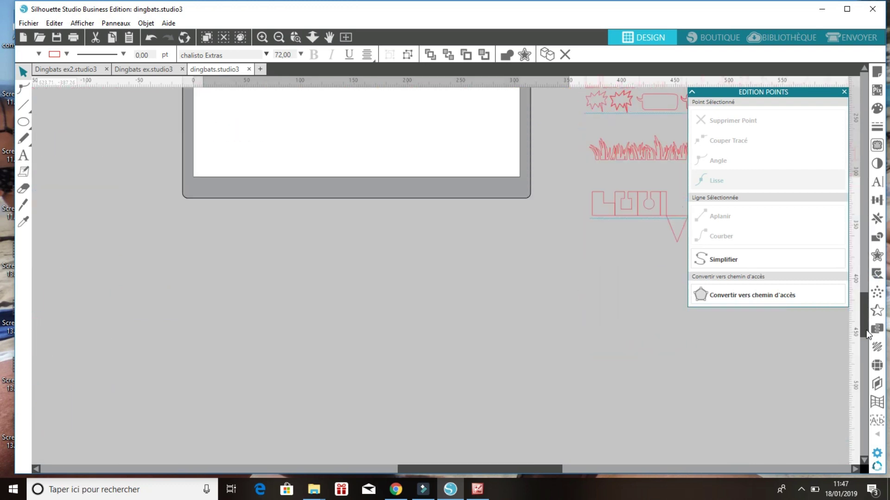
Examine the Christmas tree, gift and reindeer dingbat samples beside the page at a closer zoom
click(863, 287)
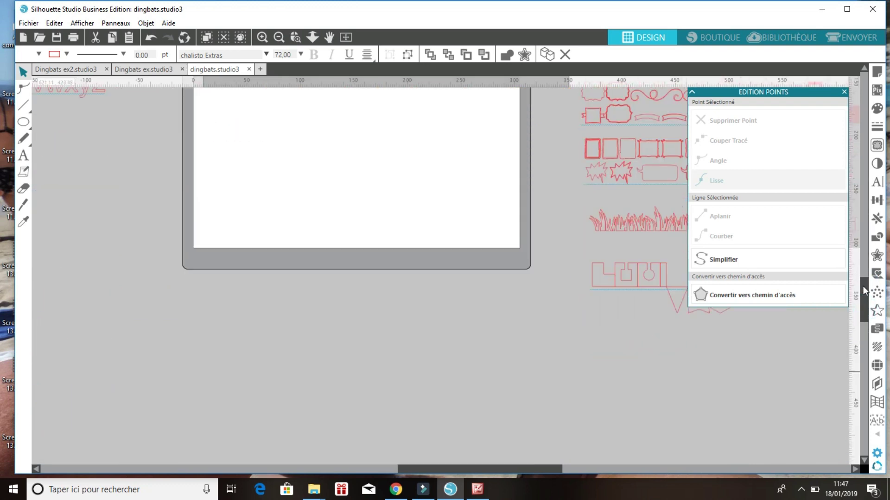
click(862, 286)
drag(491, 474, 416, 474)
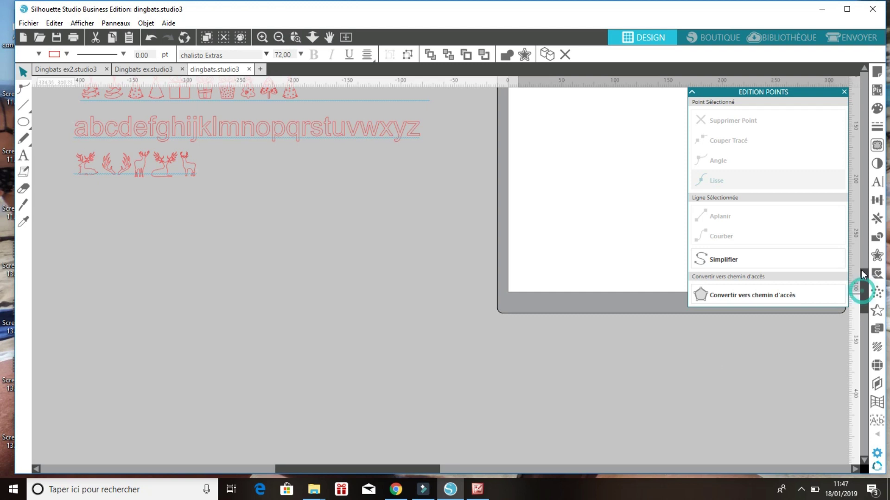
scroll(863, 274, up, 5)
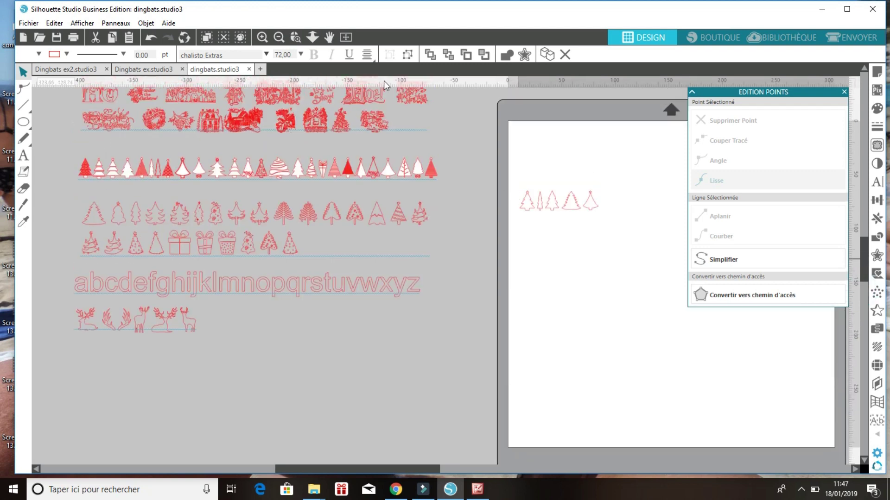
click(263, 37)
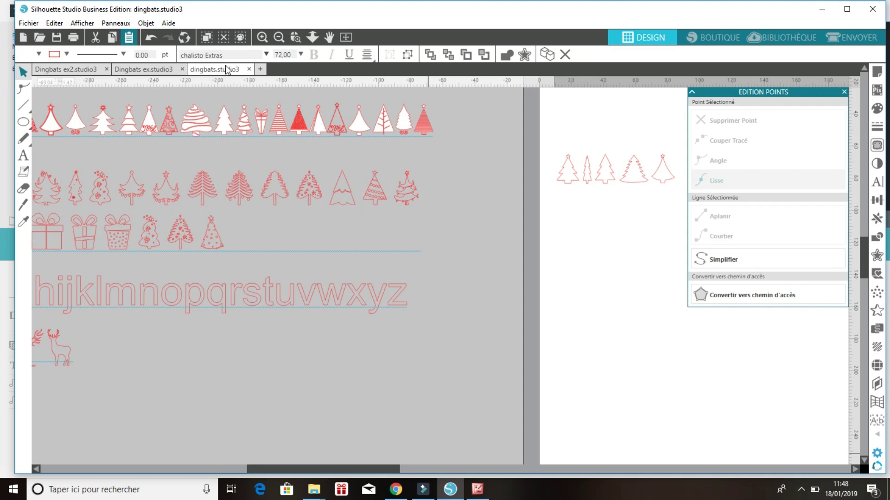
Switch to Dingbats ex2.studio3 and select the purple chevron pattern behind the unicorn
click(68, 69)
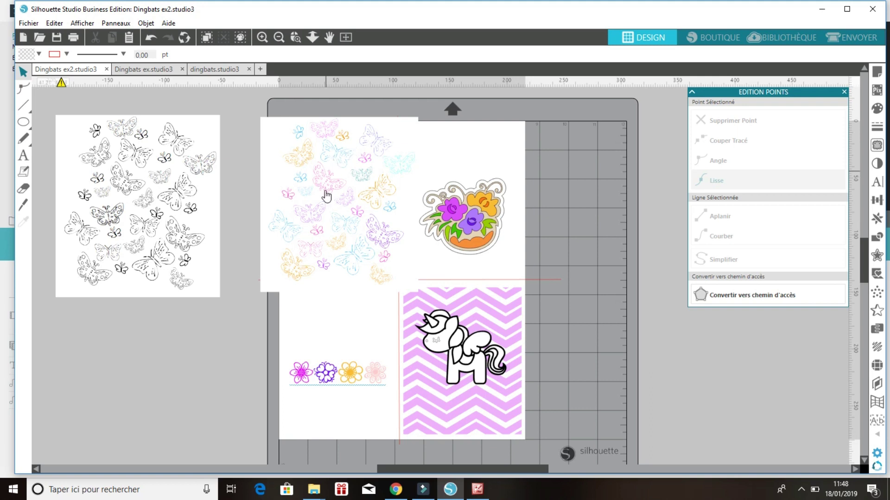
click(503, 309)
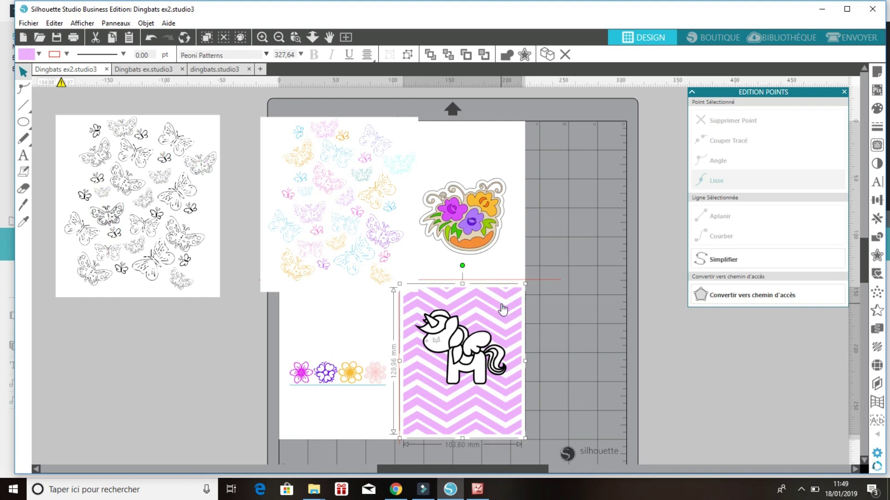